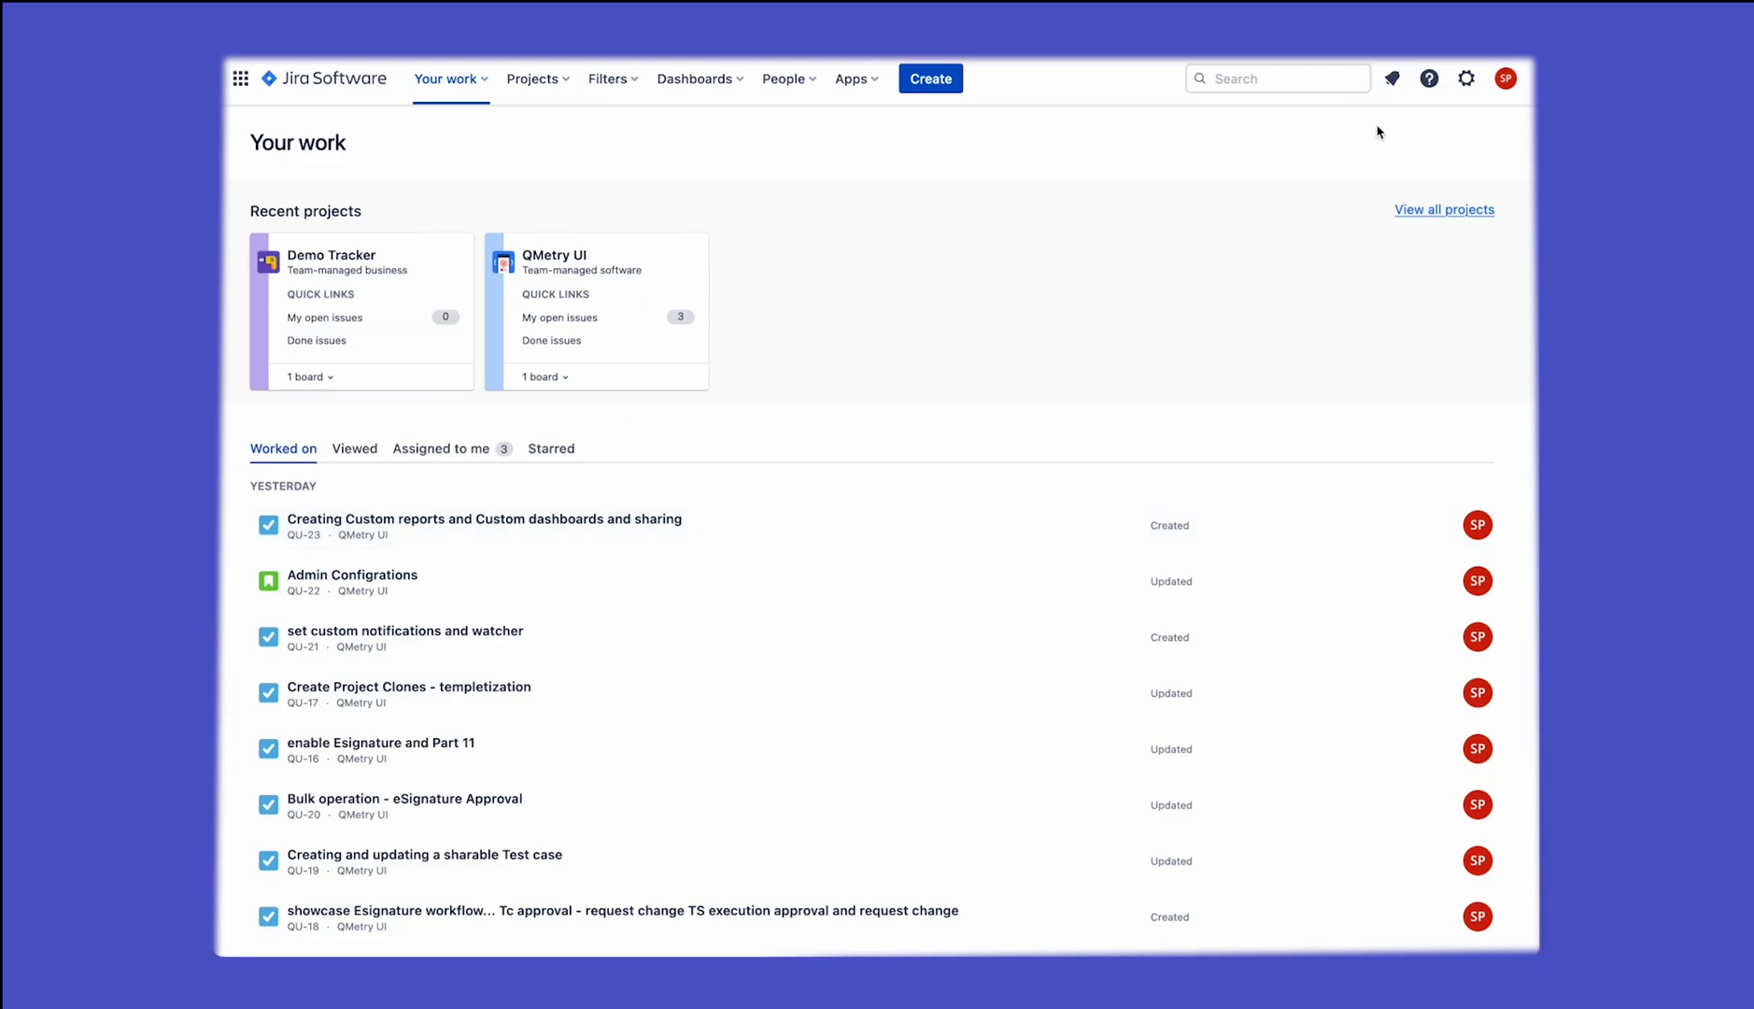
Search Jira's Apps marketplace for 'qmetry' and open the QMetry Jira Integration app page
left_click(1466, 79)
left_click(1118, 546)
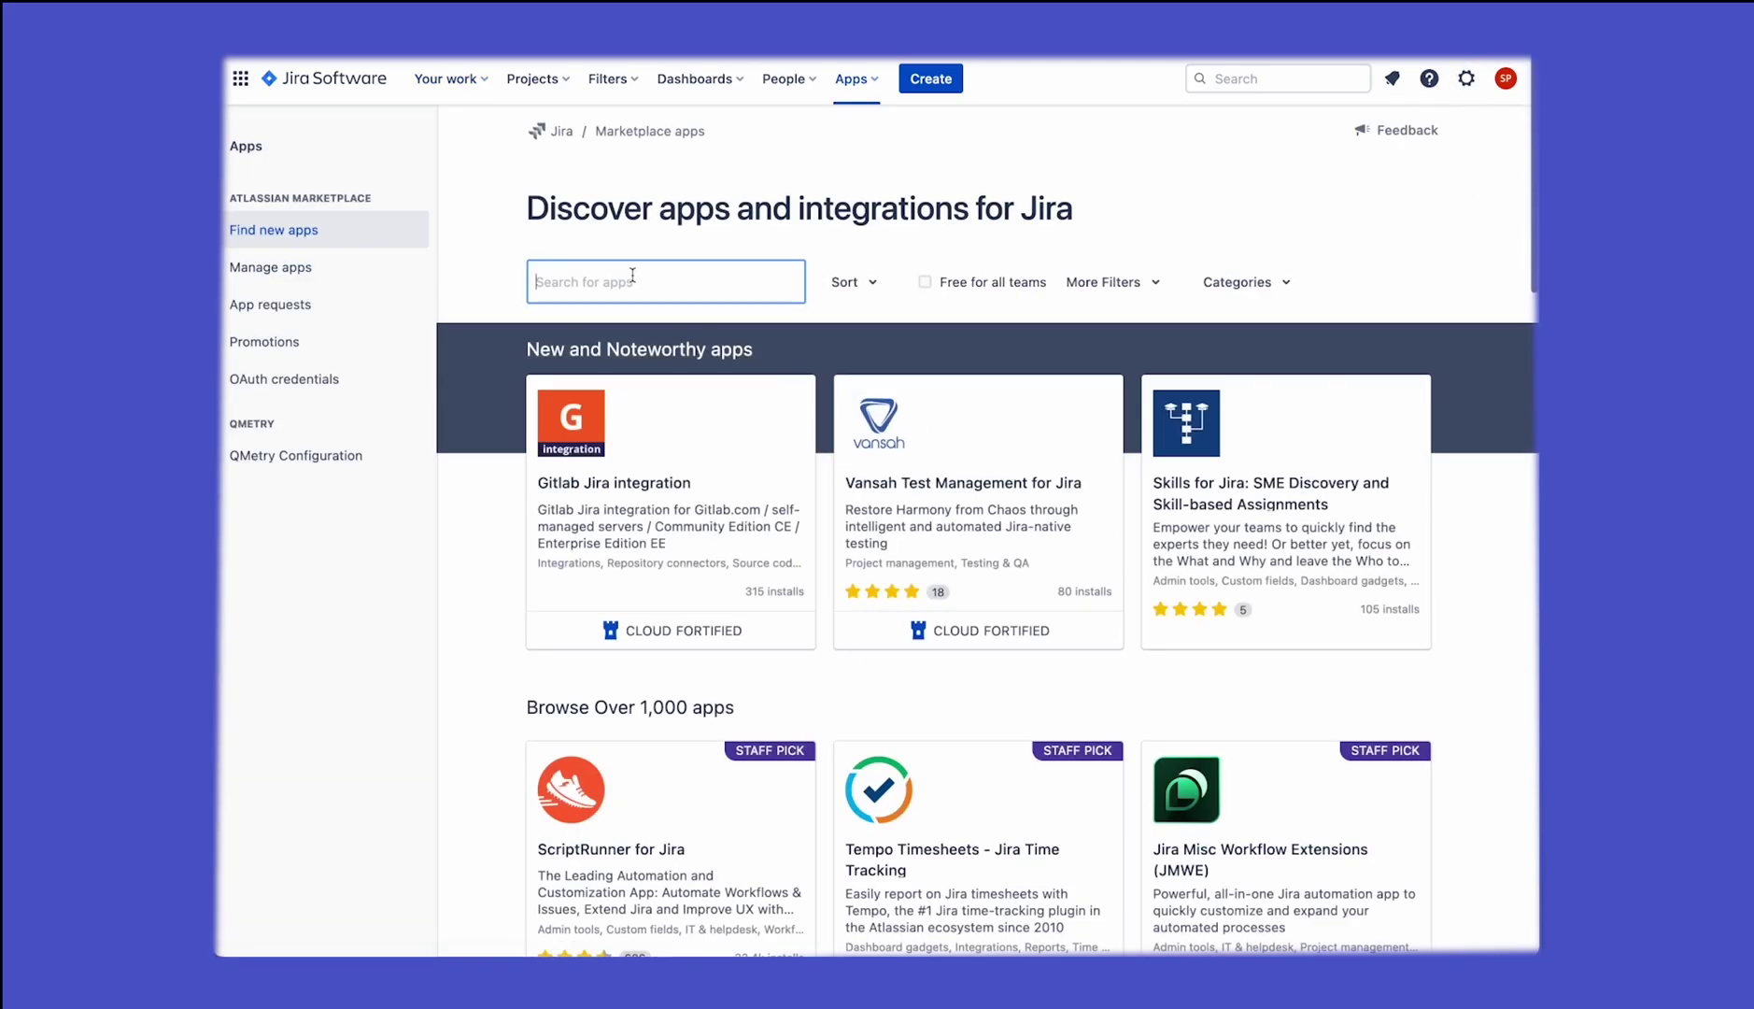
type("qmetry")
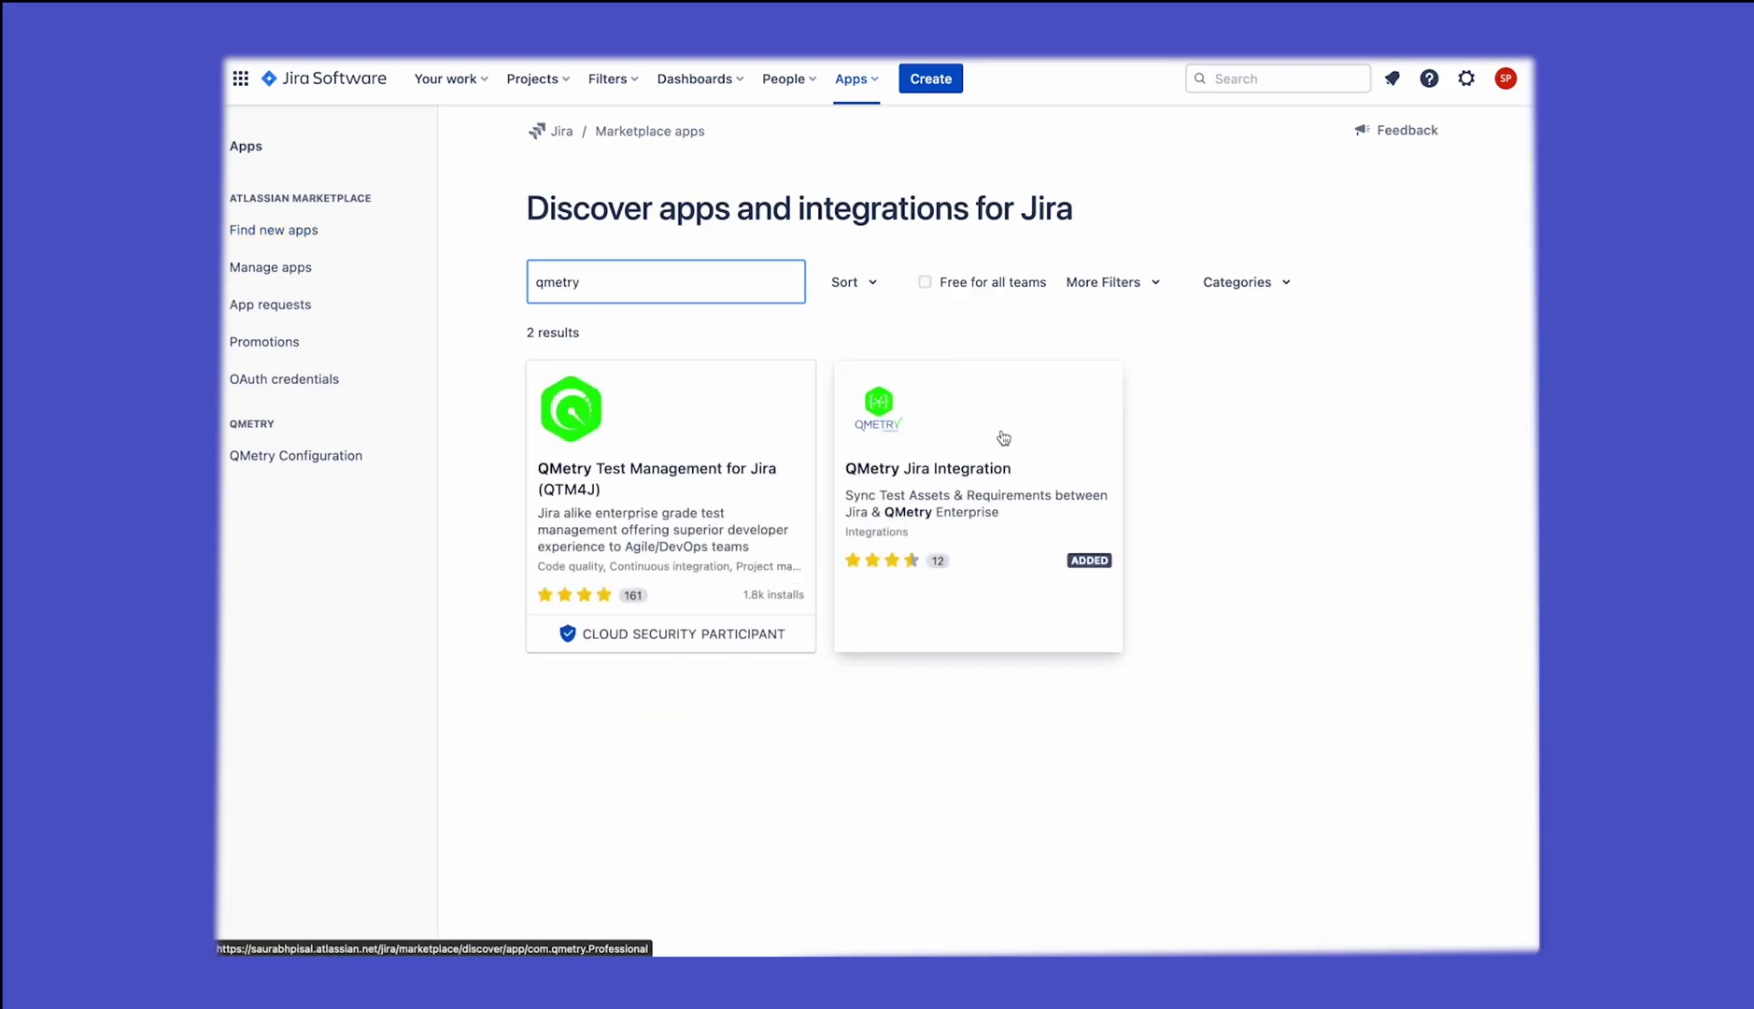
left_click(977, 477)
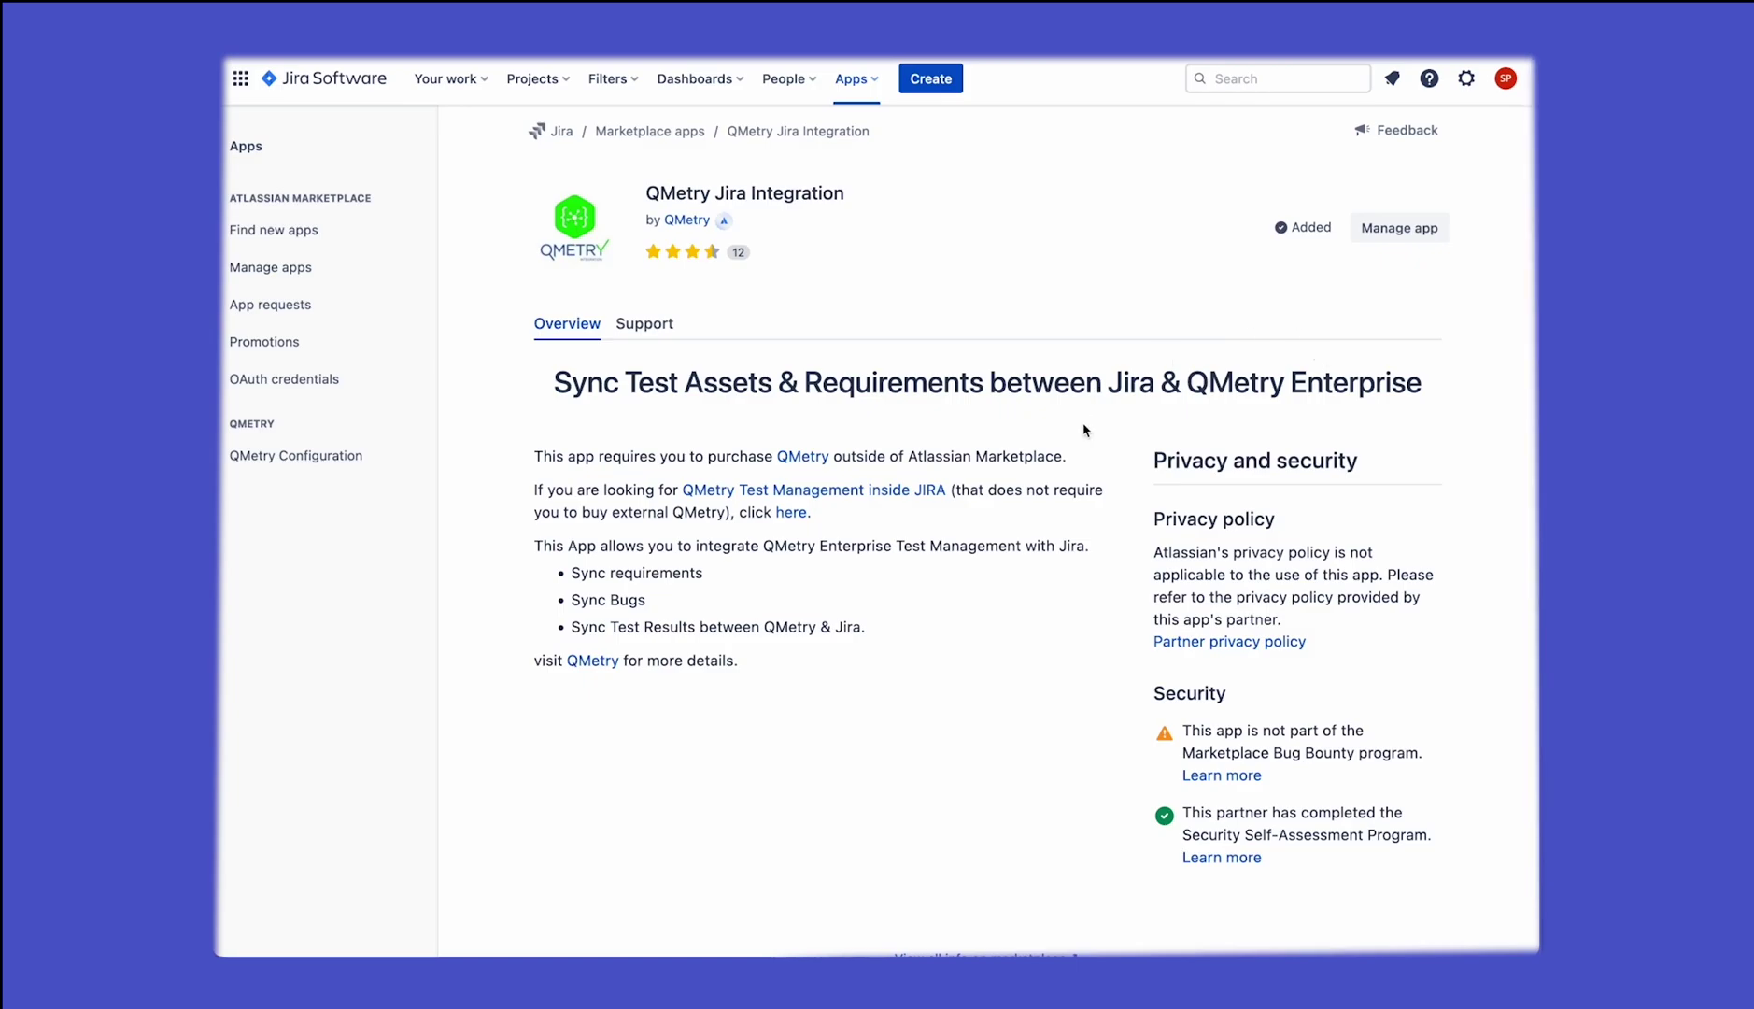
Paste the Open API key on the QMetry Configuration page and connect to QMetry Test Management
left_click(287, 458)
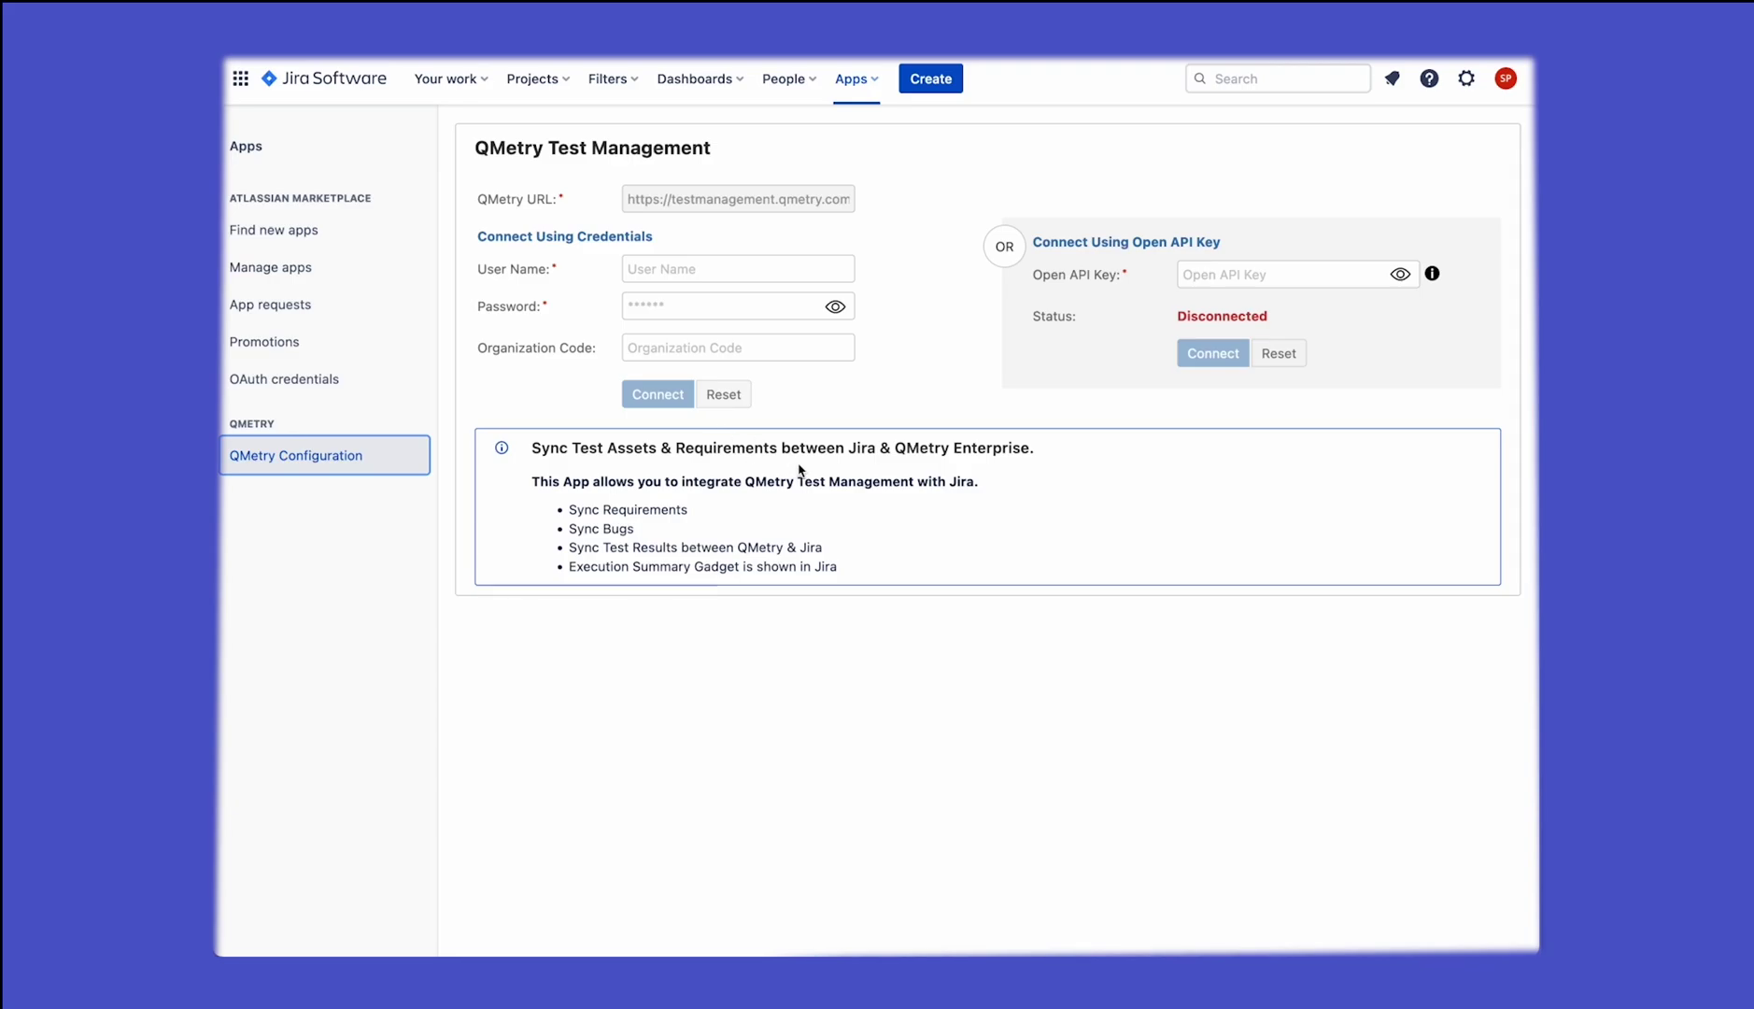
left_click(1225, 277)
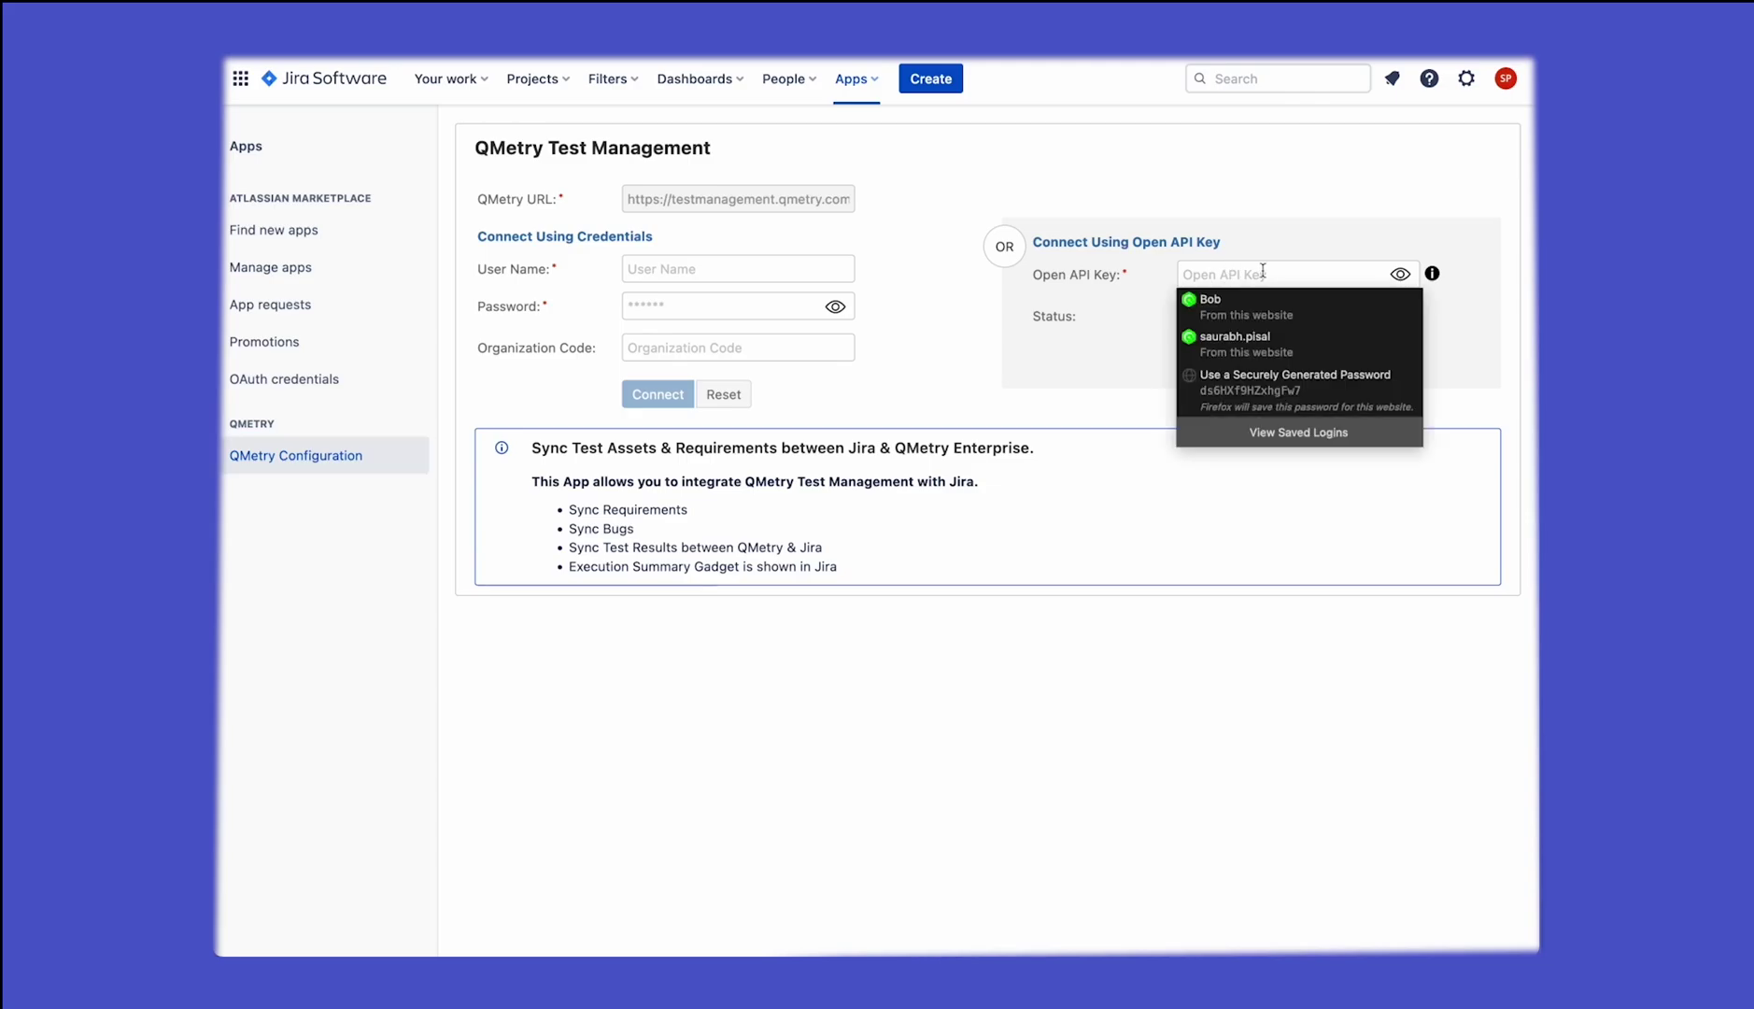
key("Escape")
key("ctrl+v")
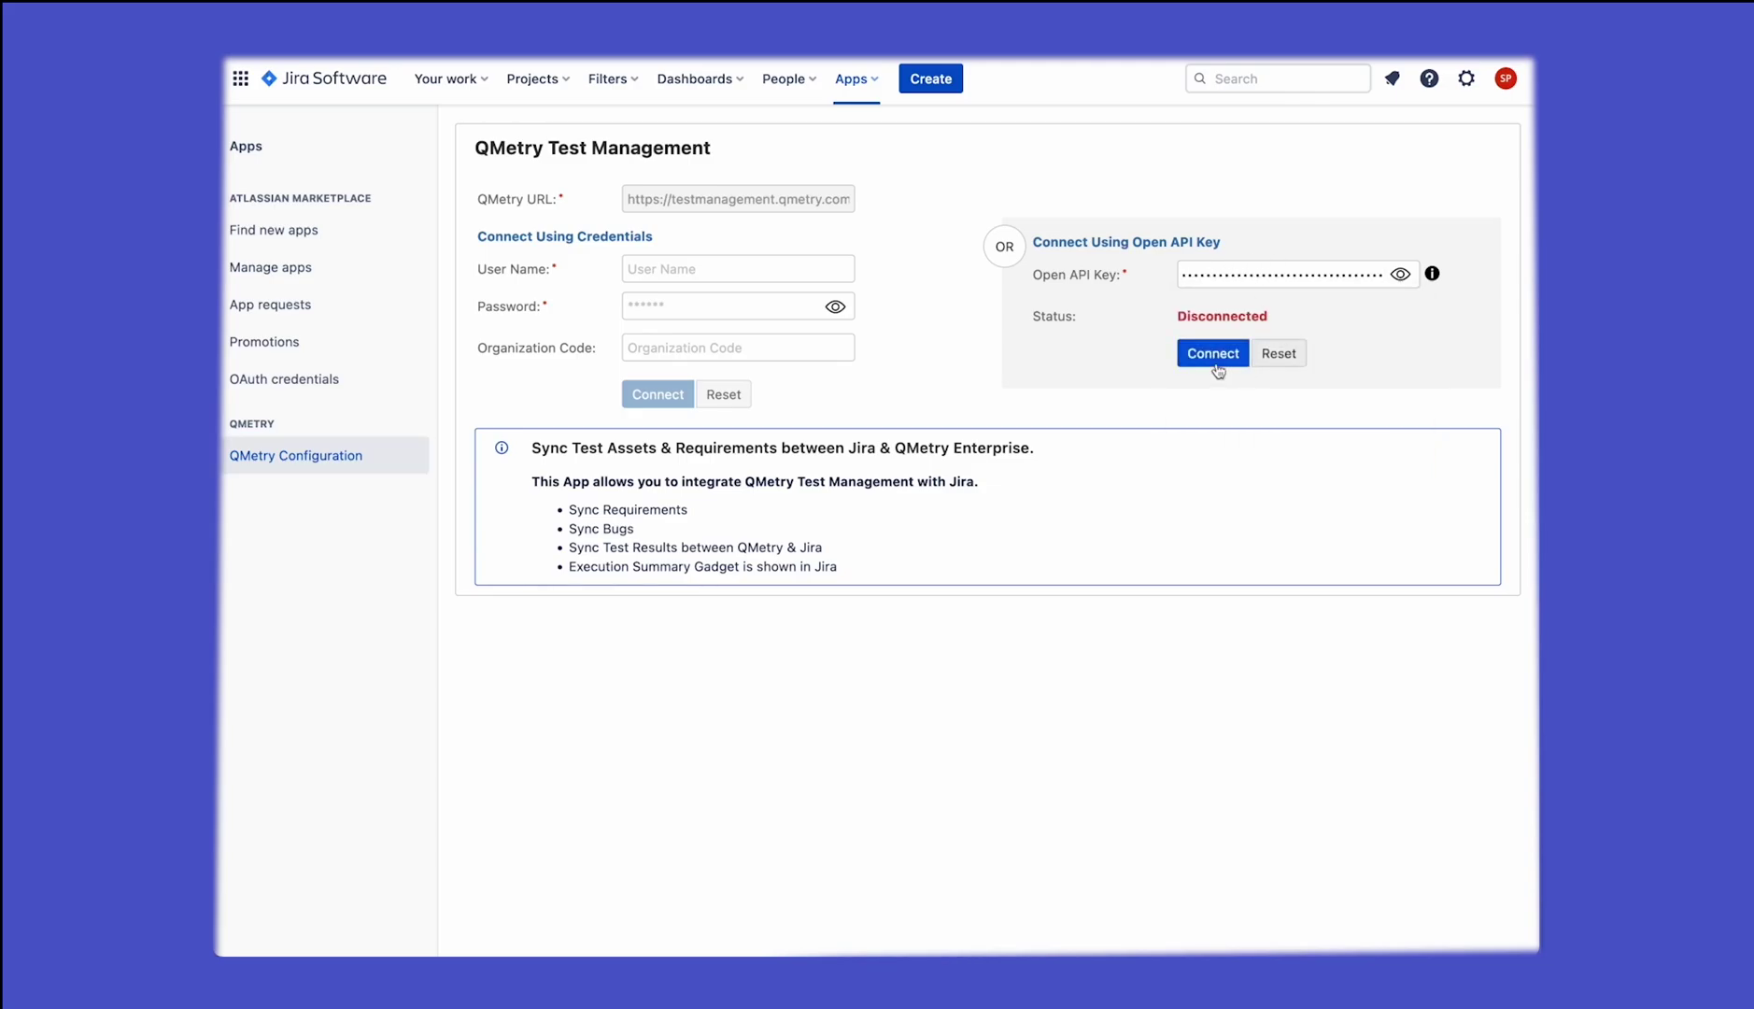
left_click(1214, 361)
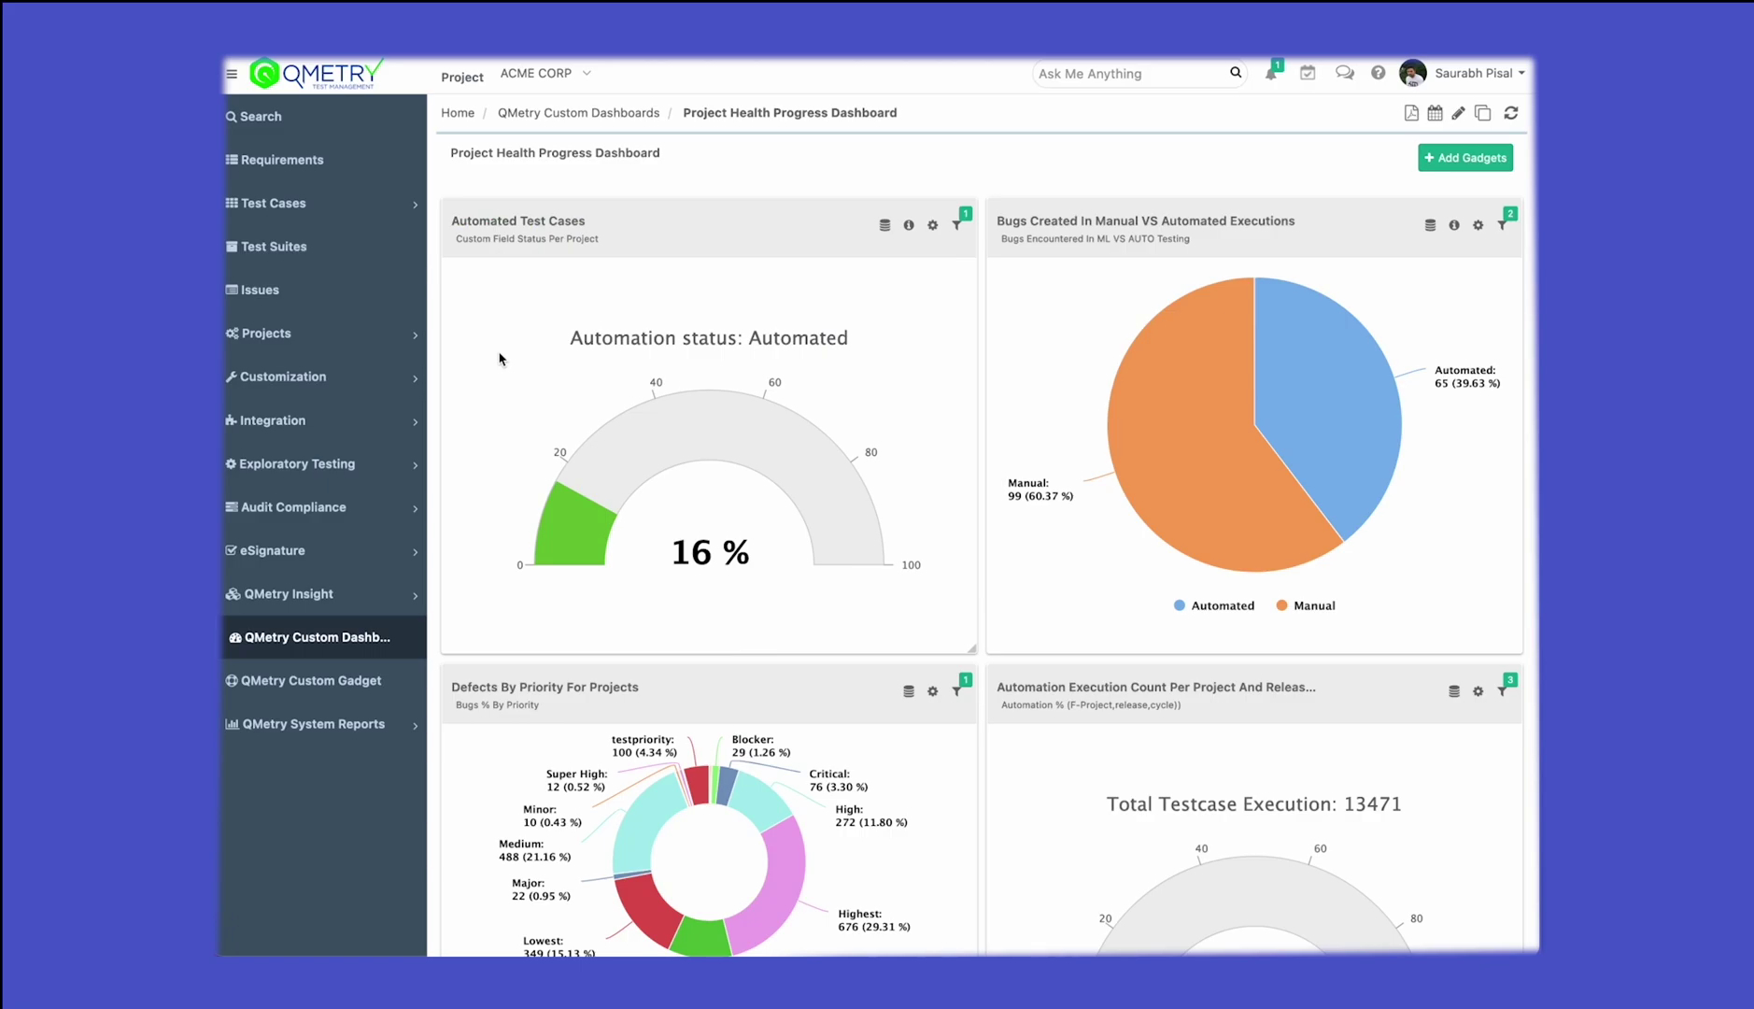
Open QMetry's Integrations list and highlight the connected Jira site's row
left_click(356, 435)
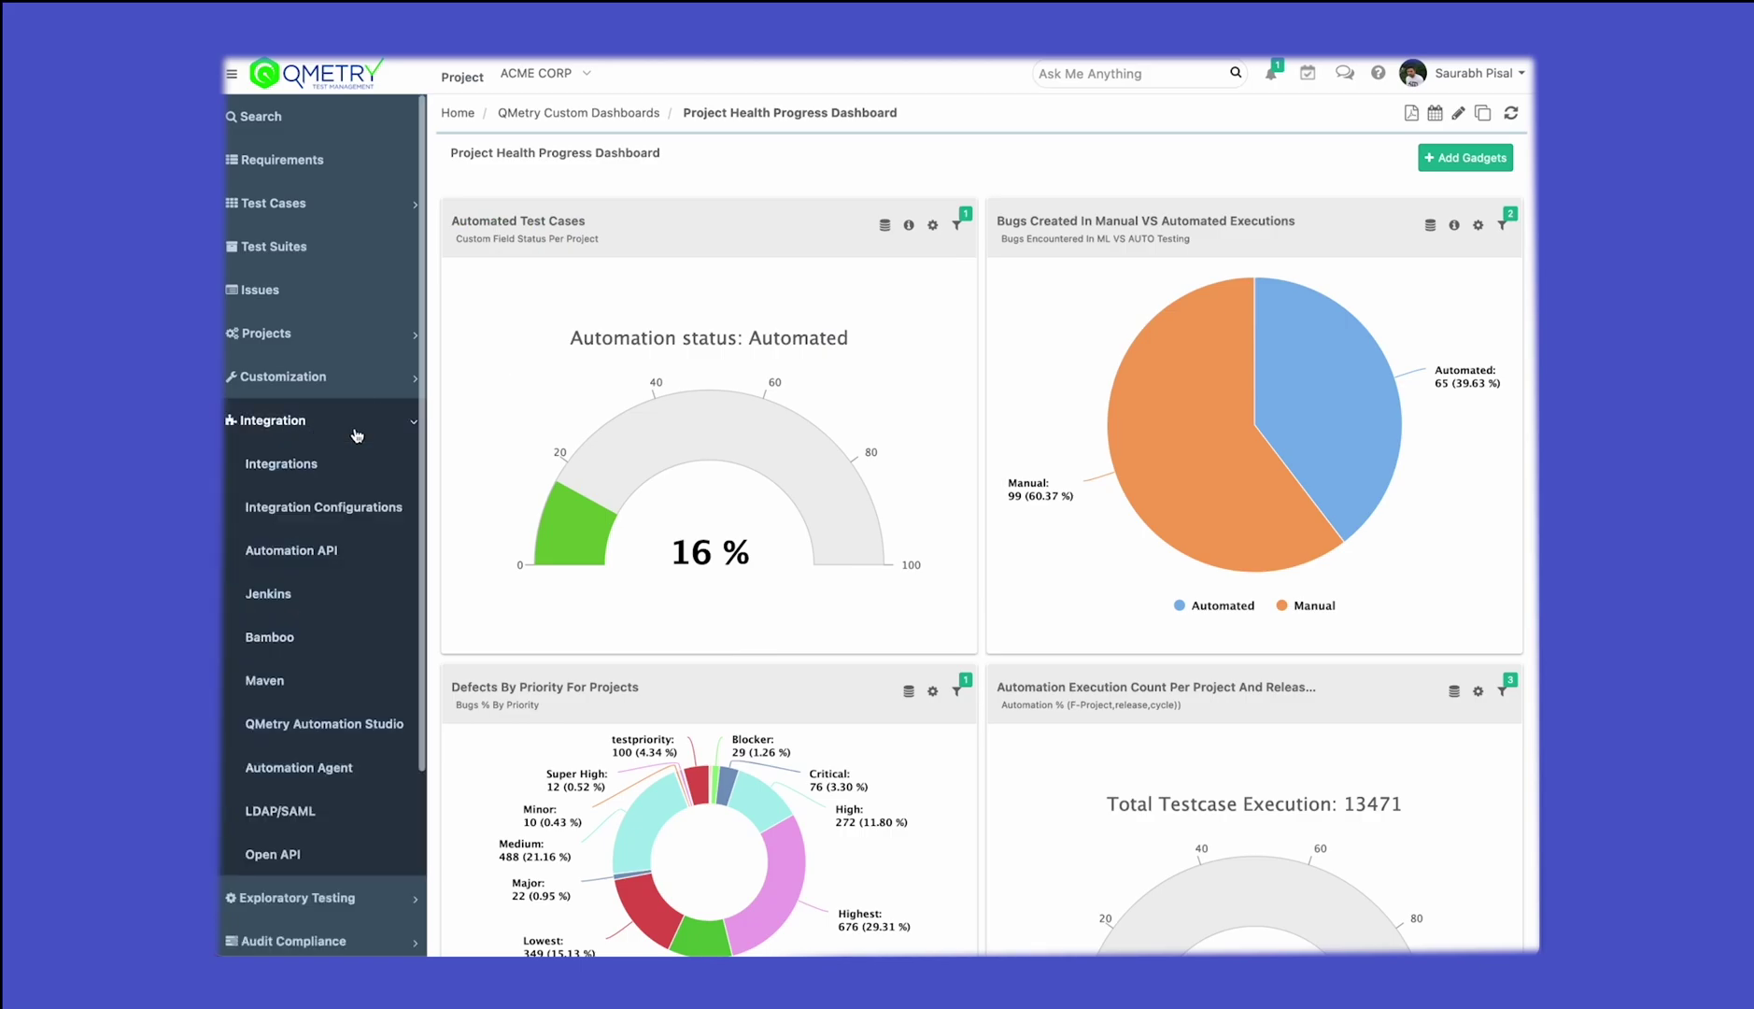
left_click(305, 465)
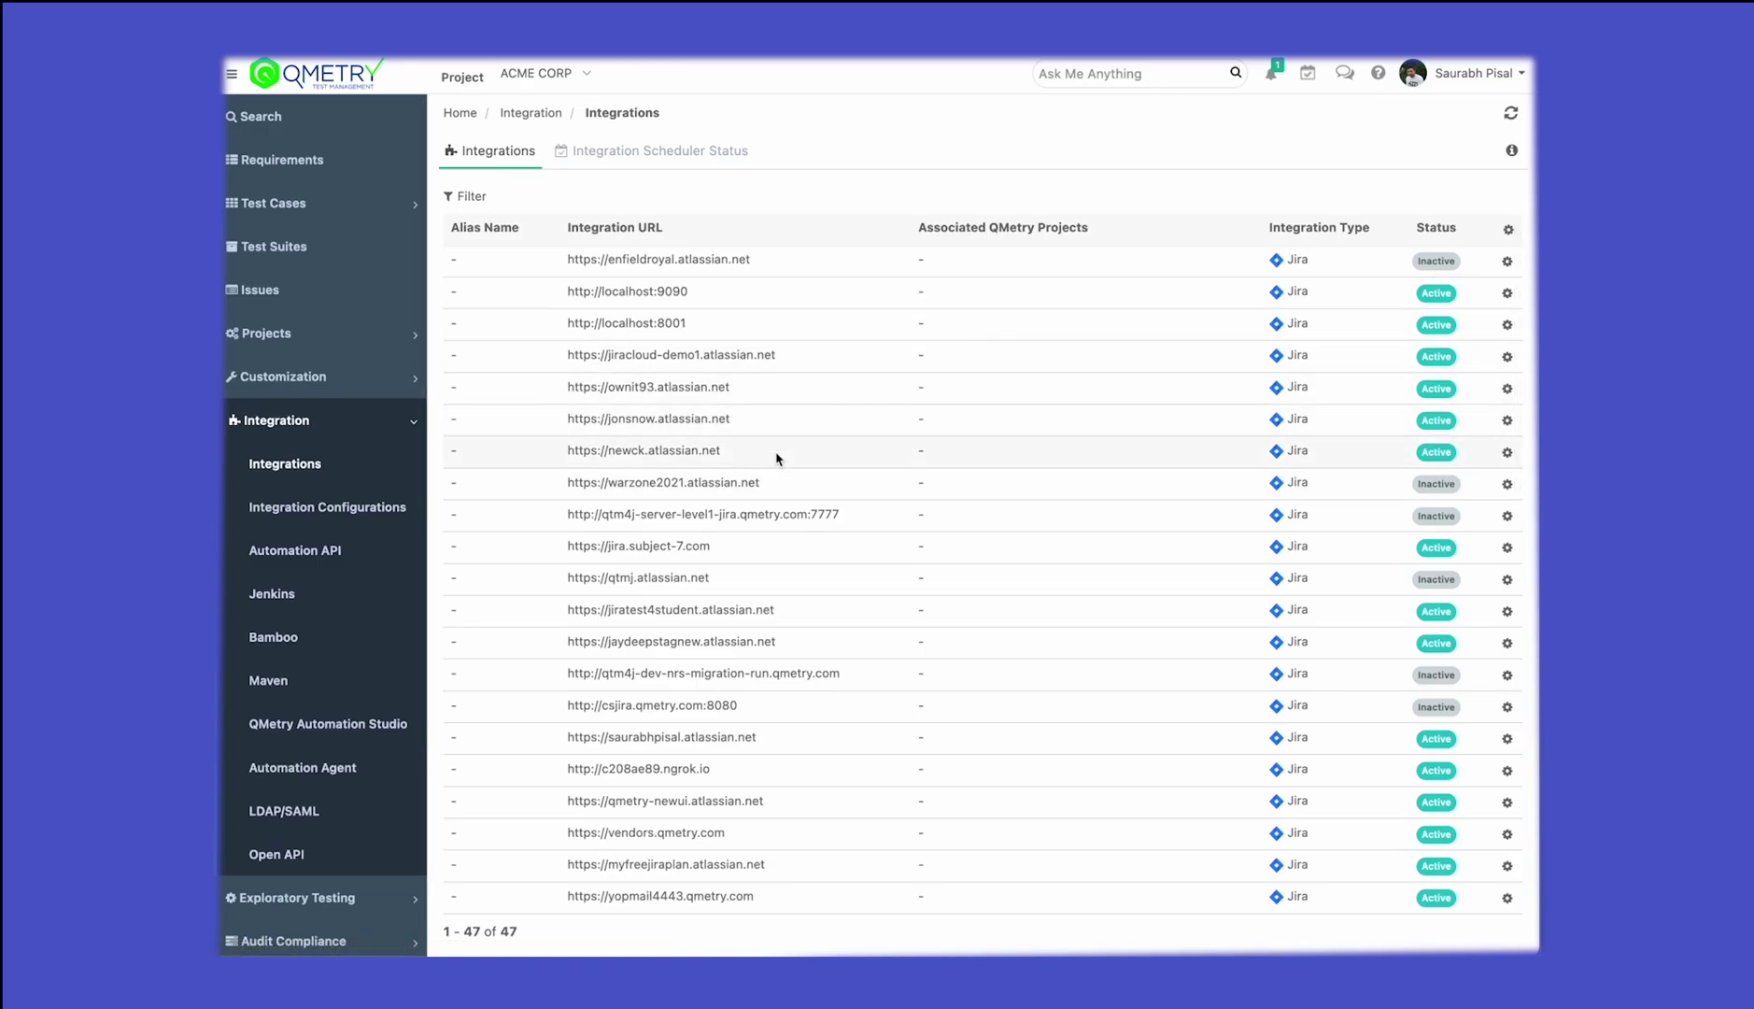
scroll(823, 527, "down", 3)
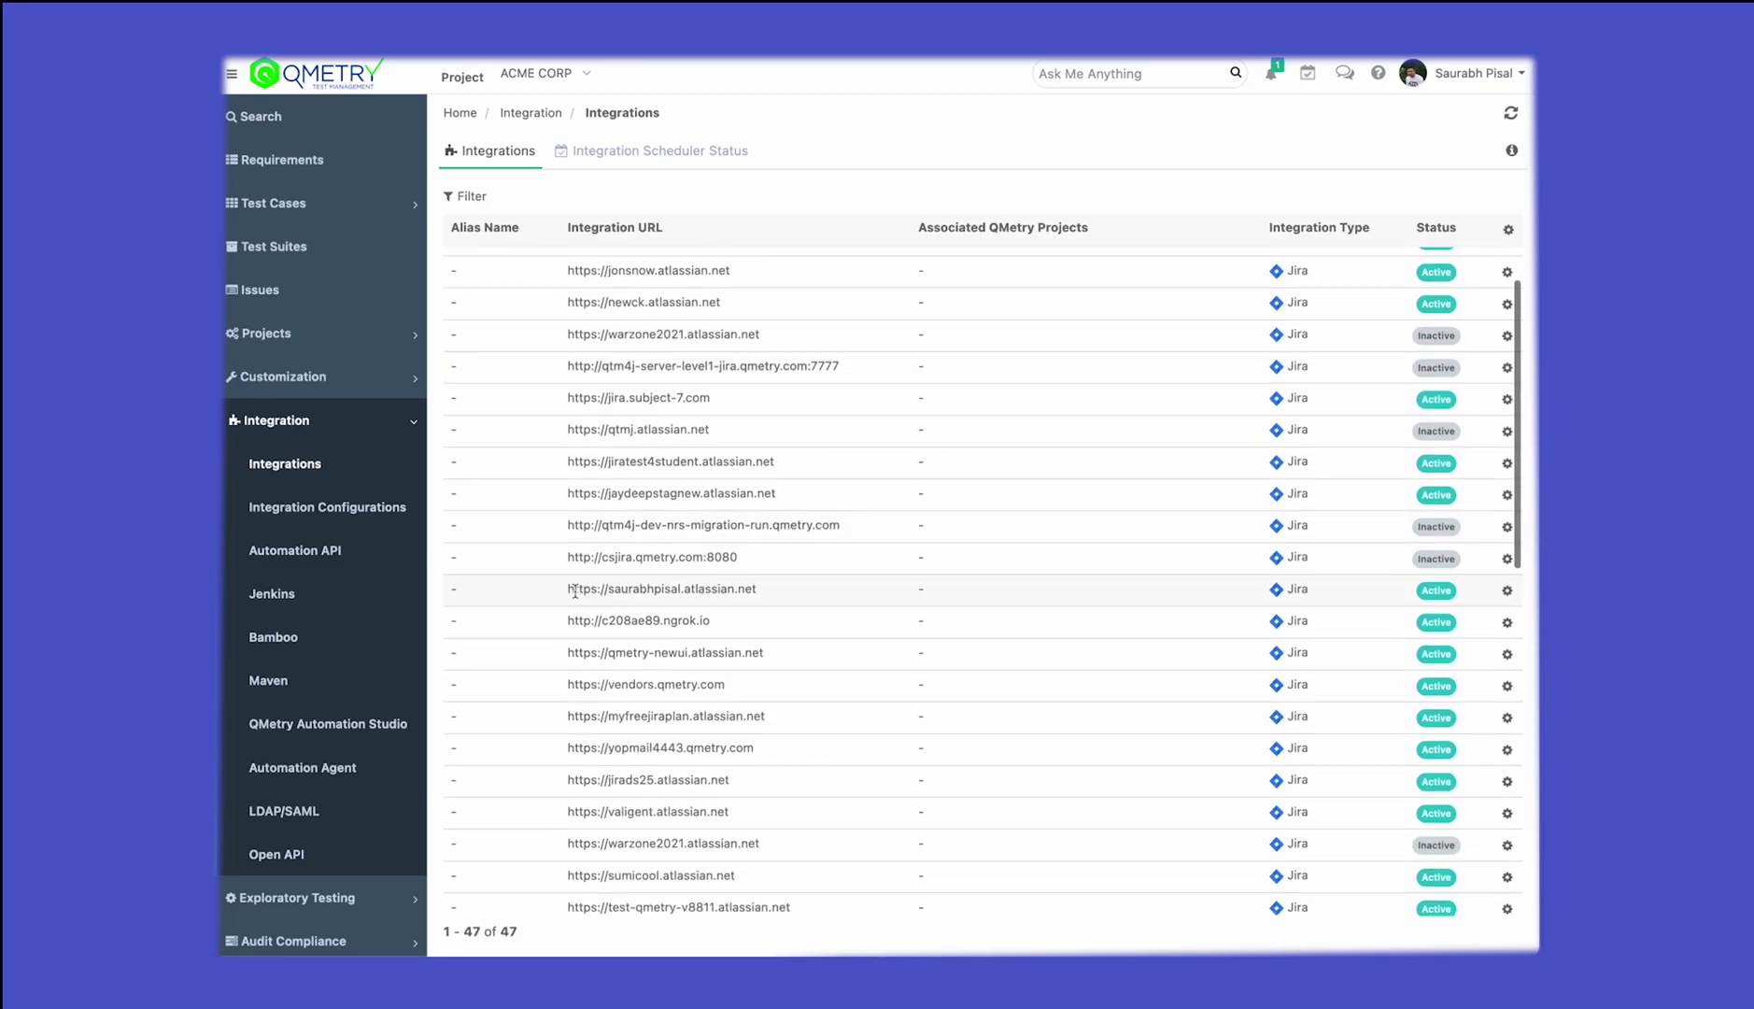
left_click_drag(567, 593, 1443, 599)
scroll(1444, 599, "up", 1)
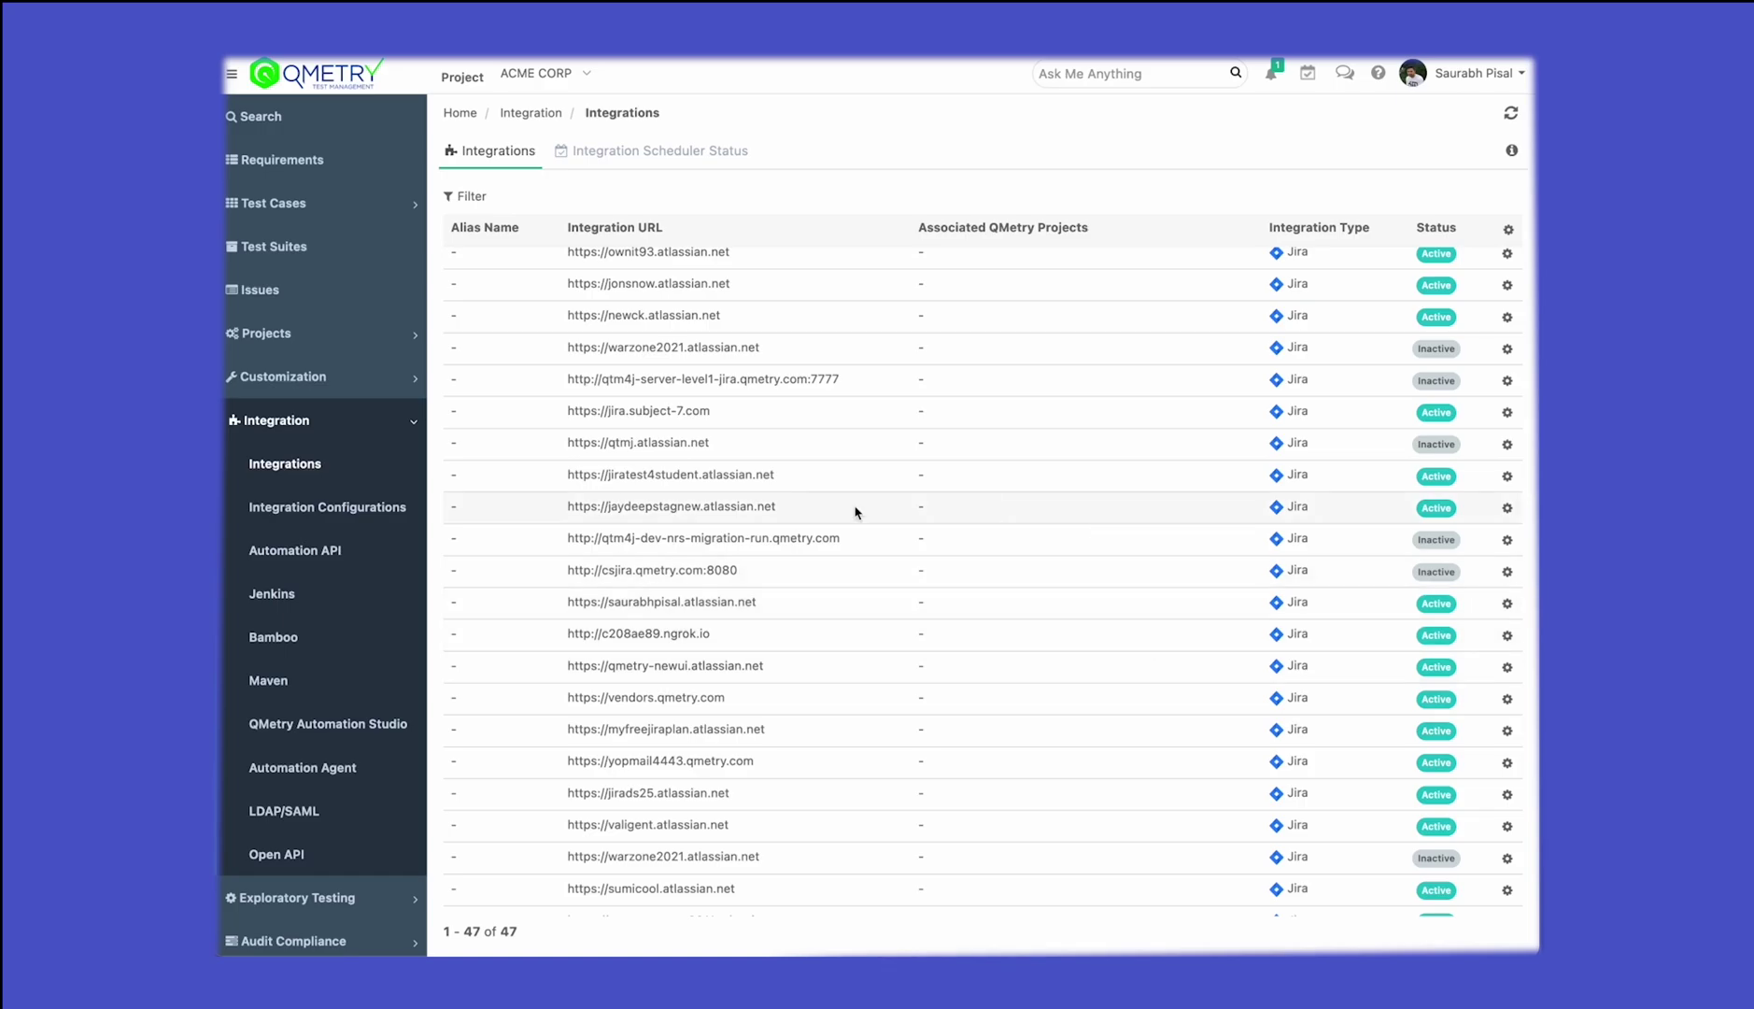
left_click_drag(1457, 604, 570, 602)
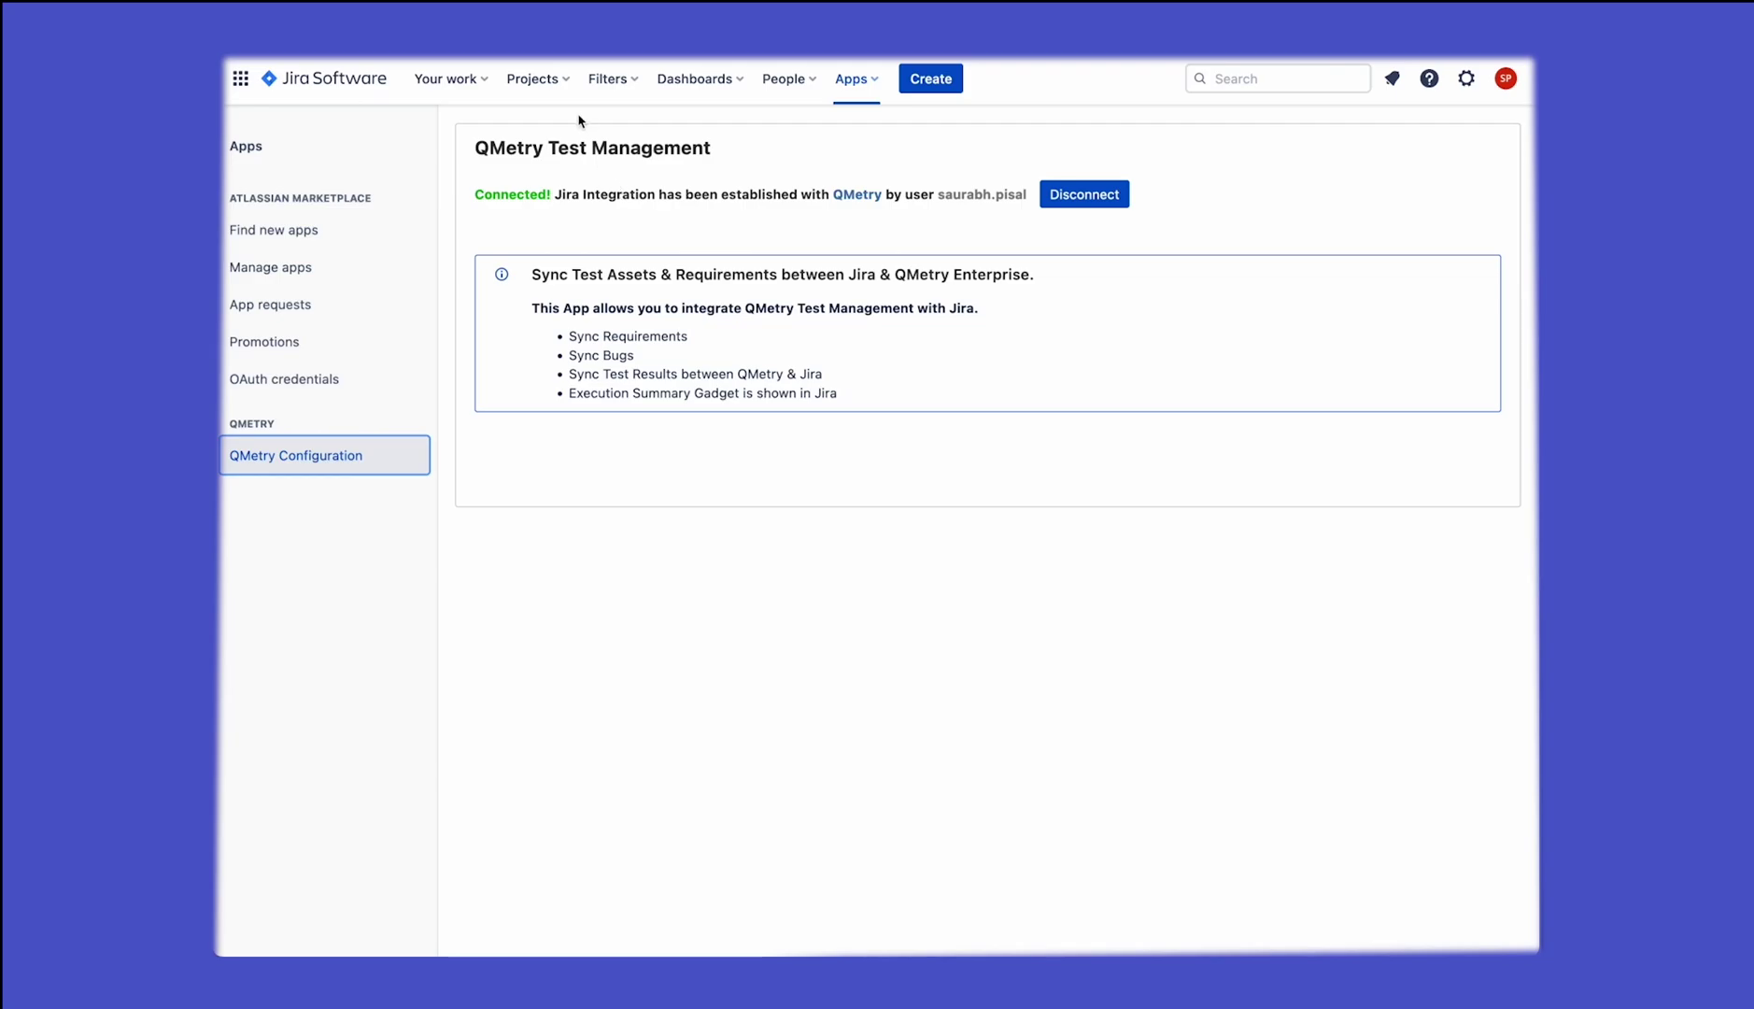
Enable QMetry panels in the QMetry UI project's QMetry Features settings
left_click(535, 79)
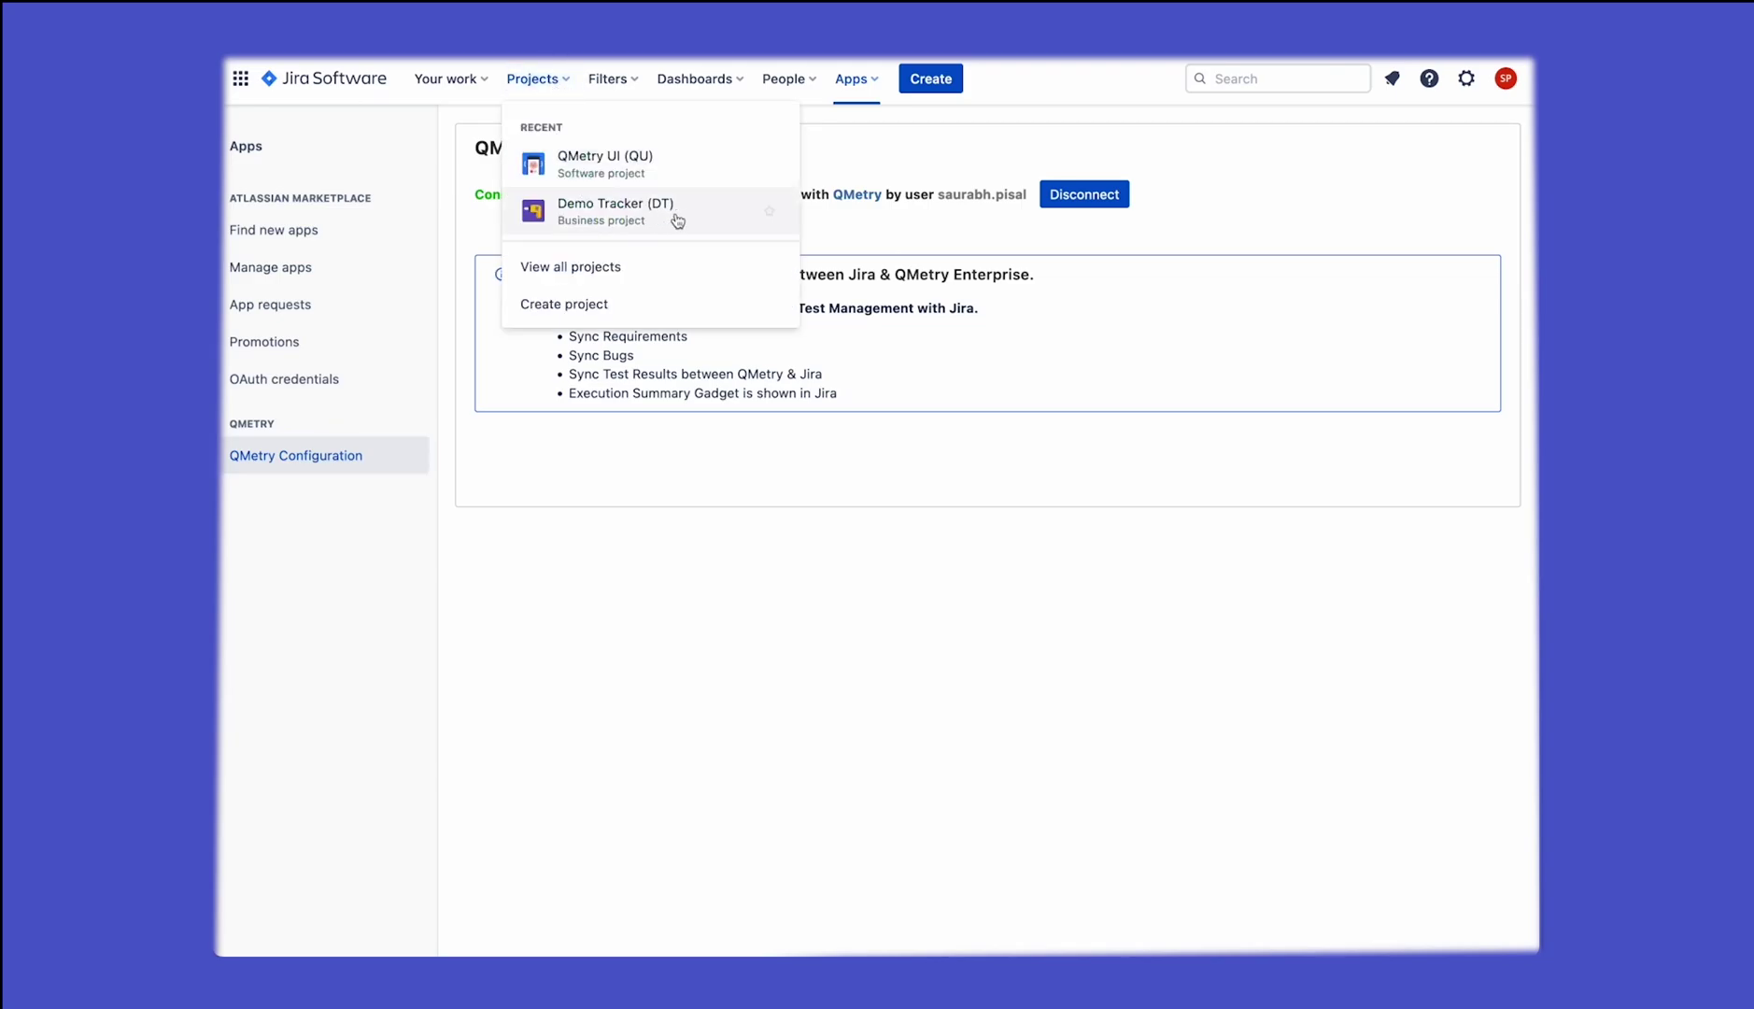
left_click(624, 167)
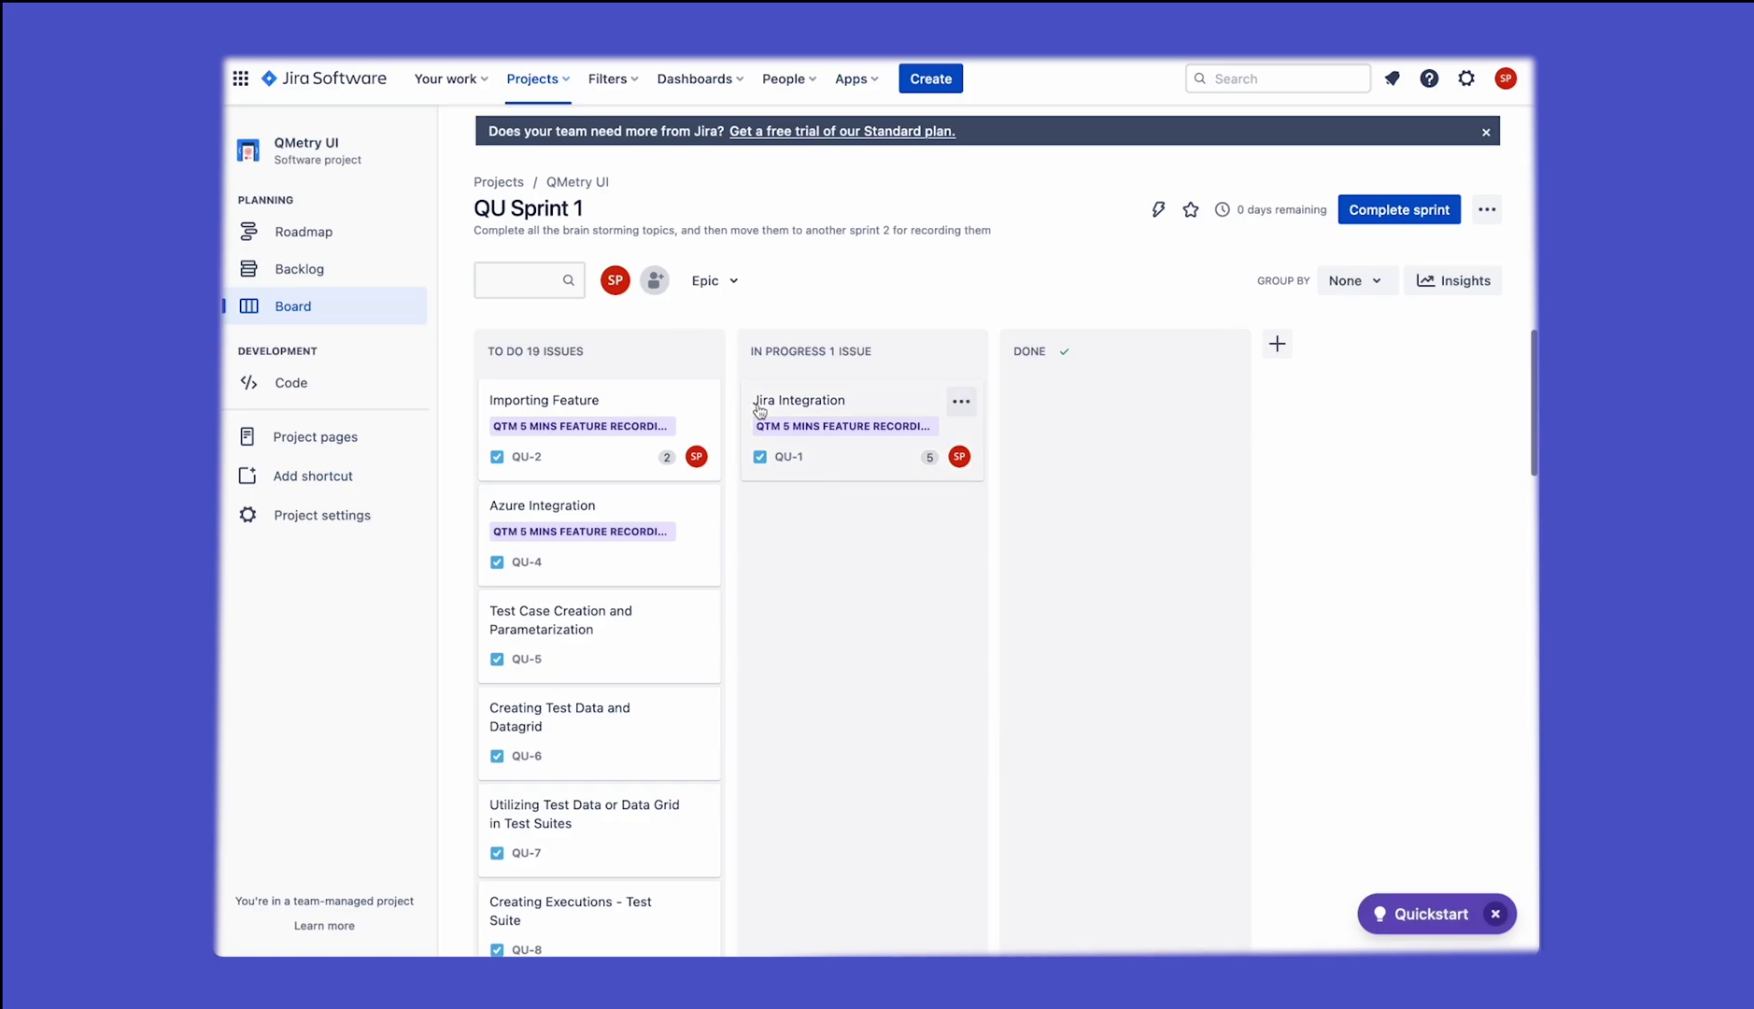
left_click(295, 525)
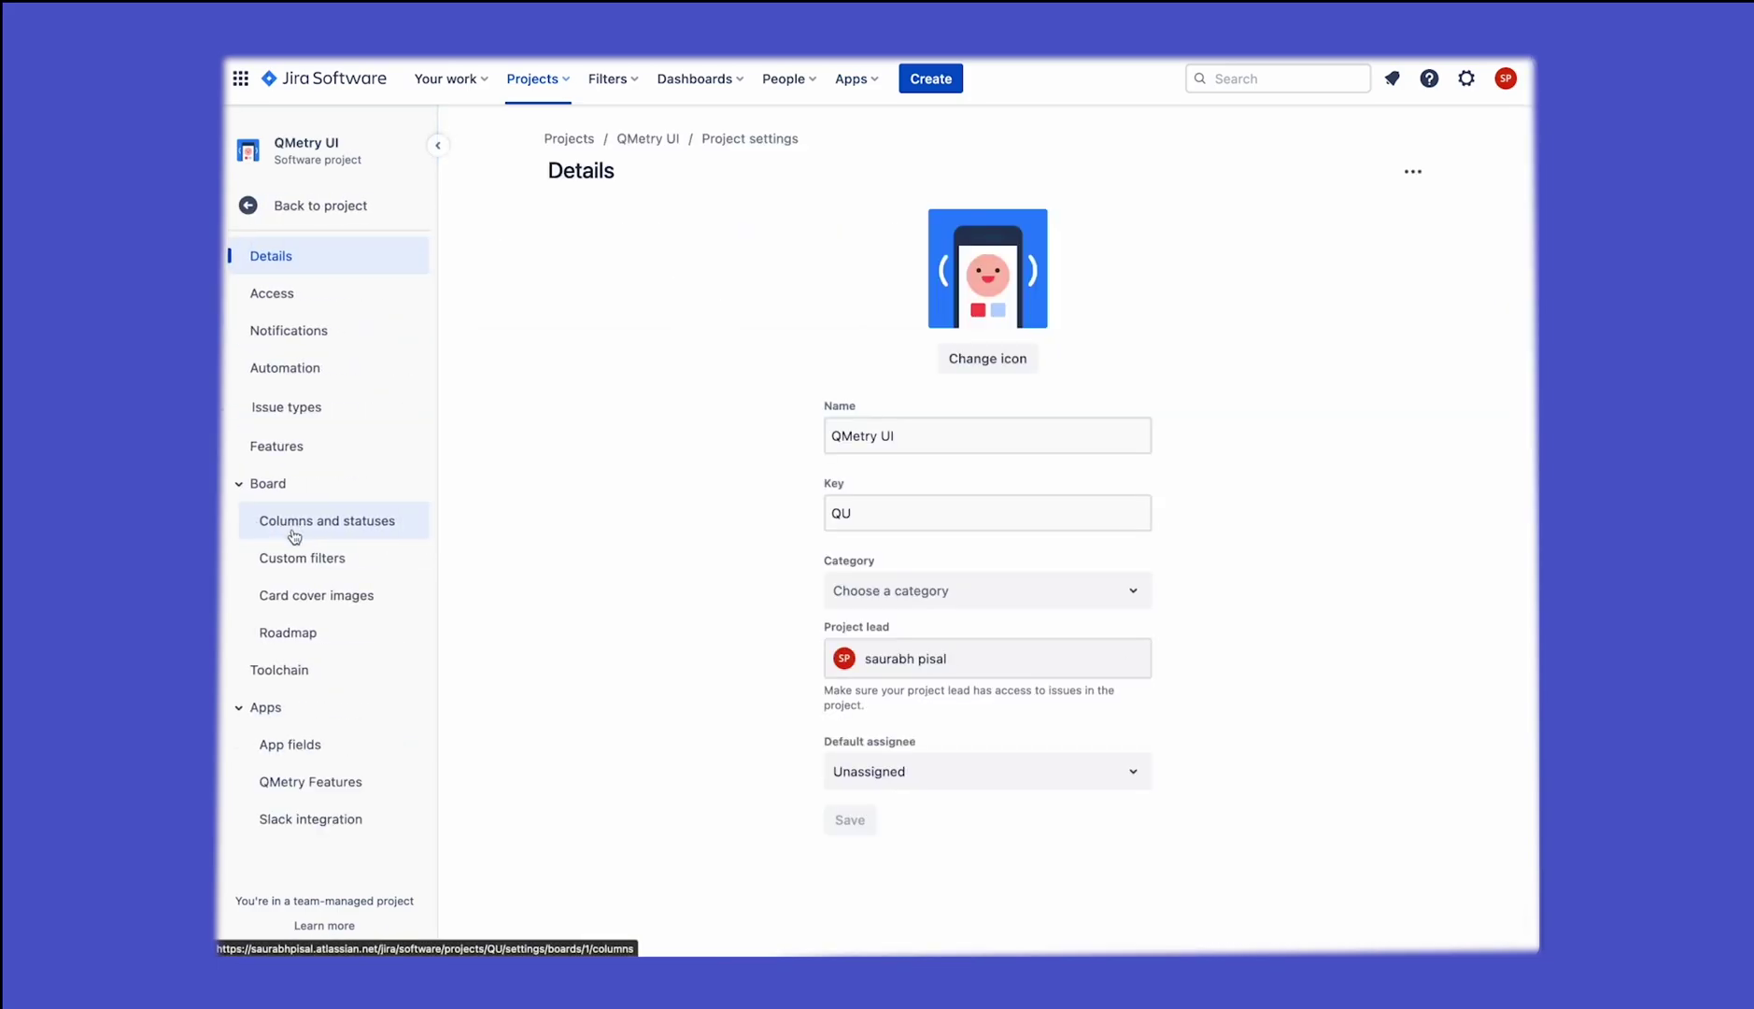
left_click(285, 781)
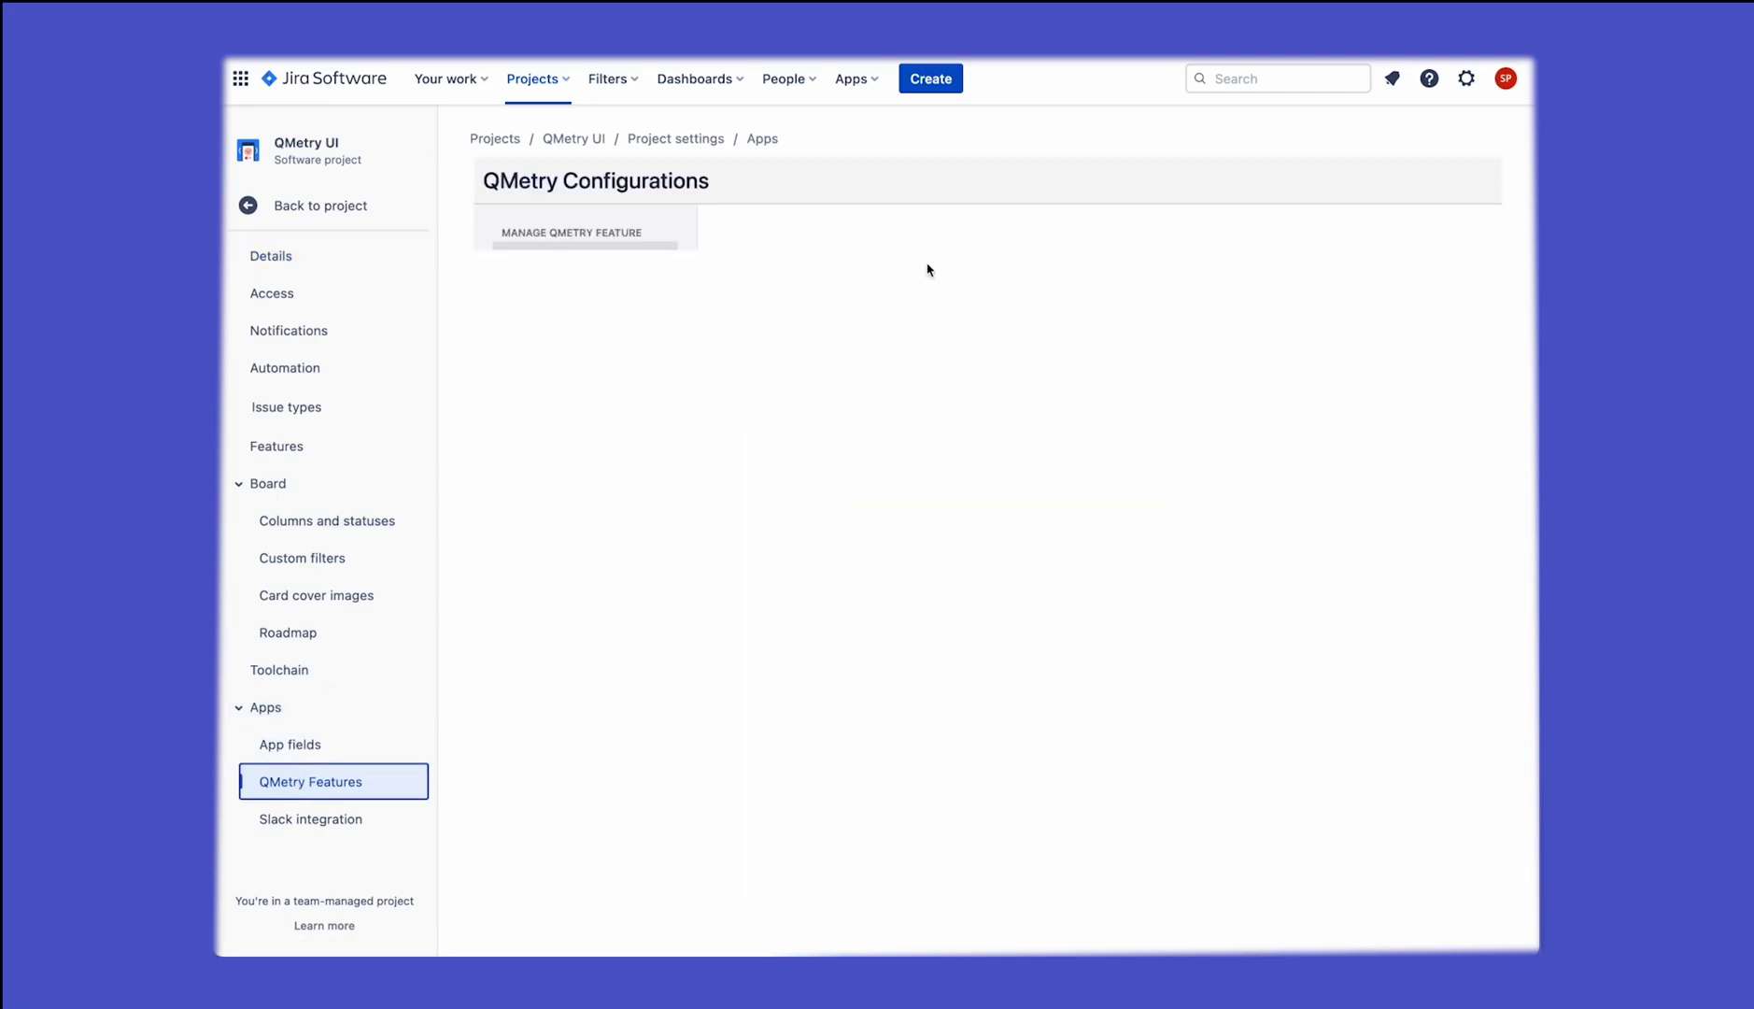
left_click(984, 277)
Disable the QMetry feature for the Subtask issue type and confirm
left_click(534, 285)
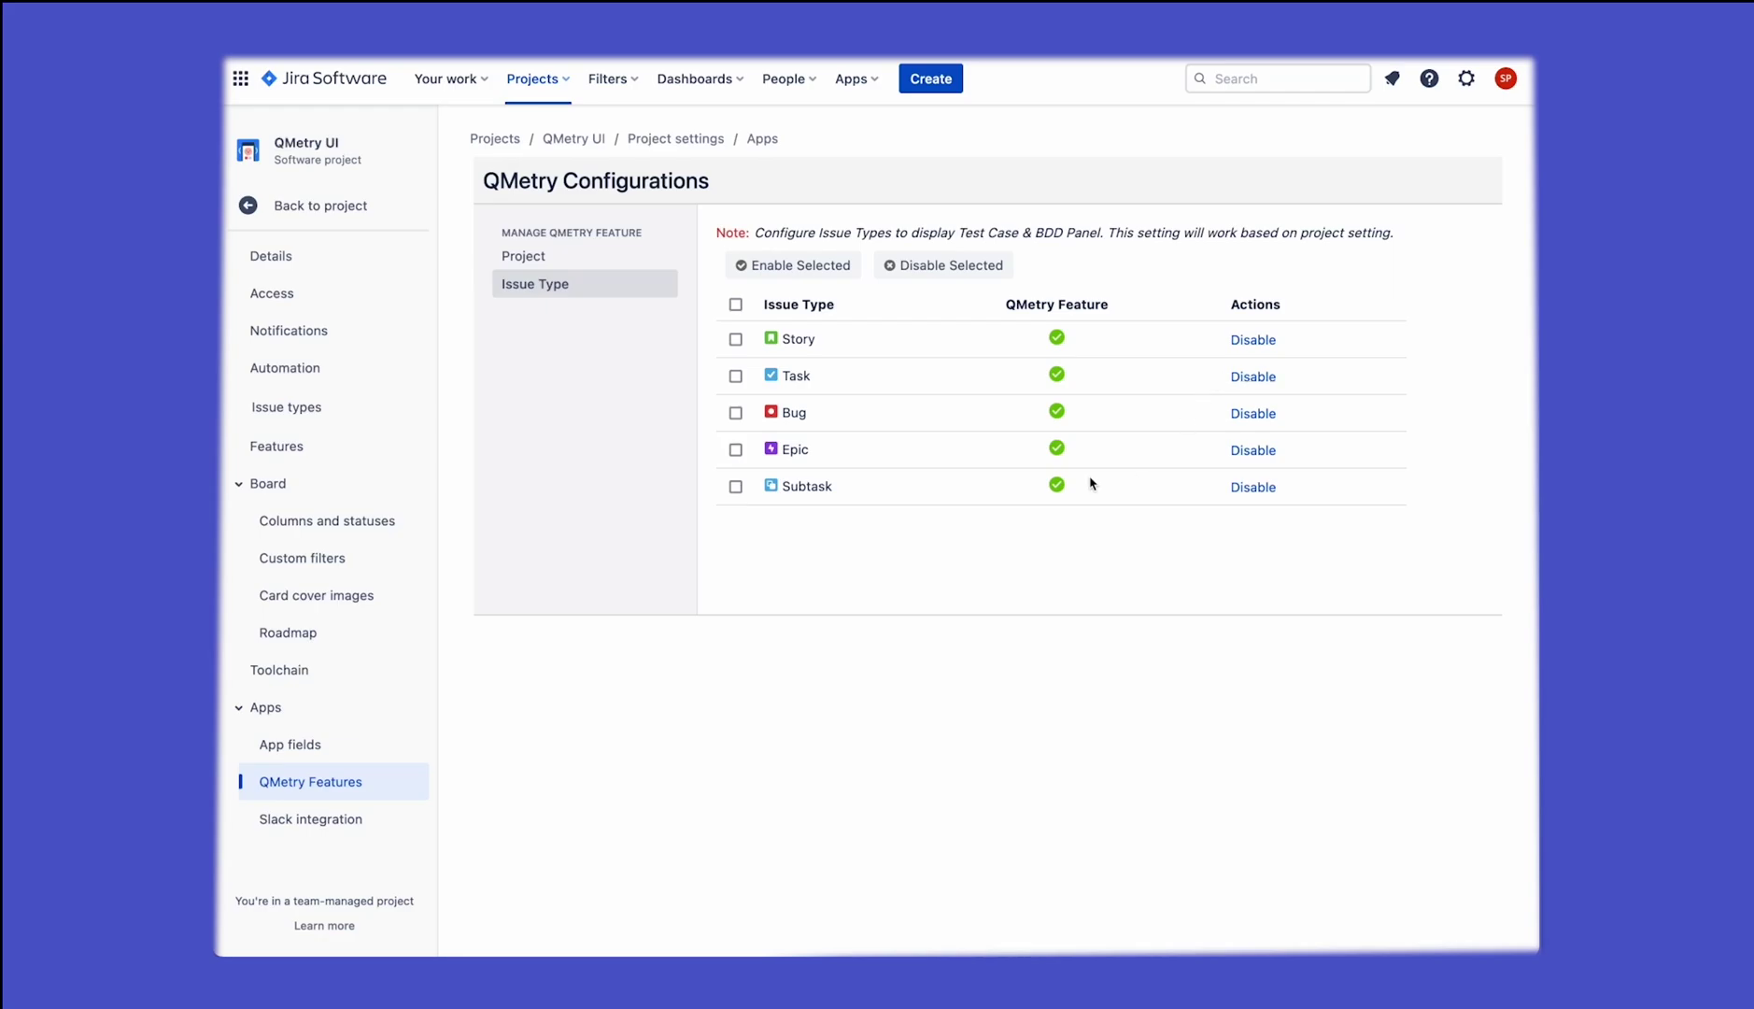
left_click(1253, 490)
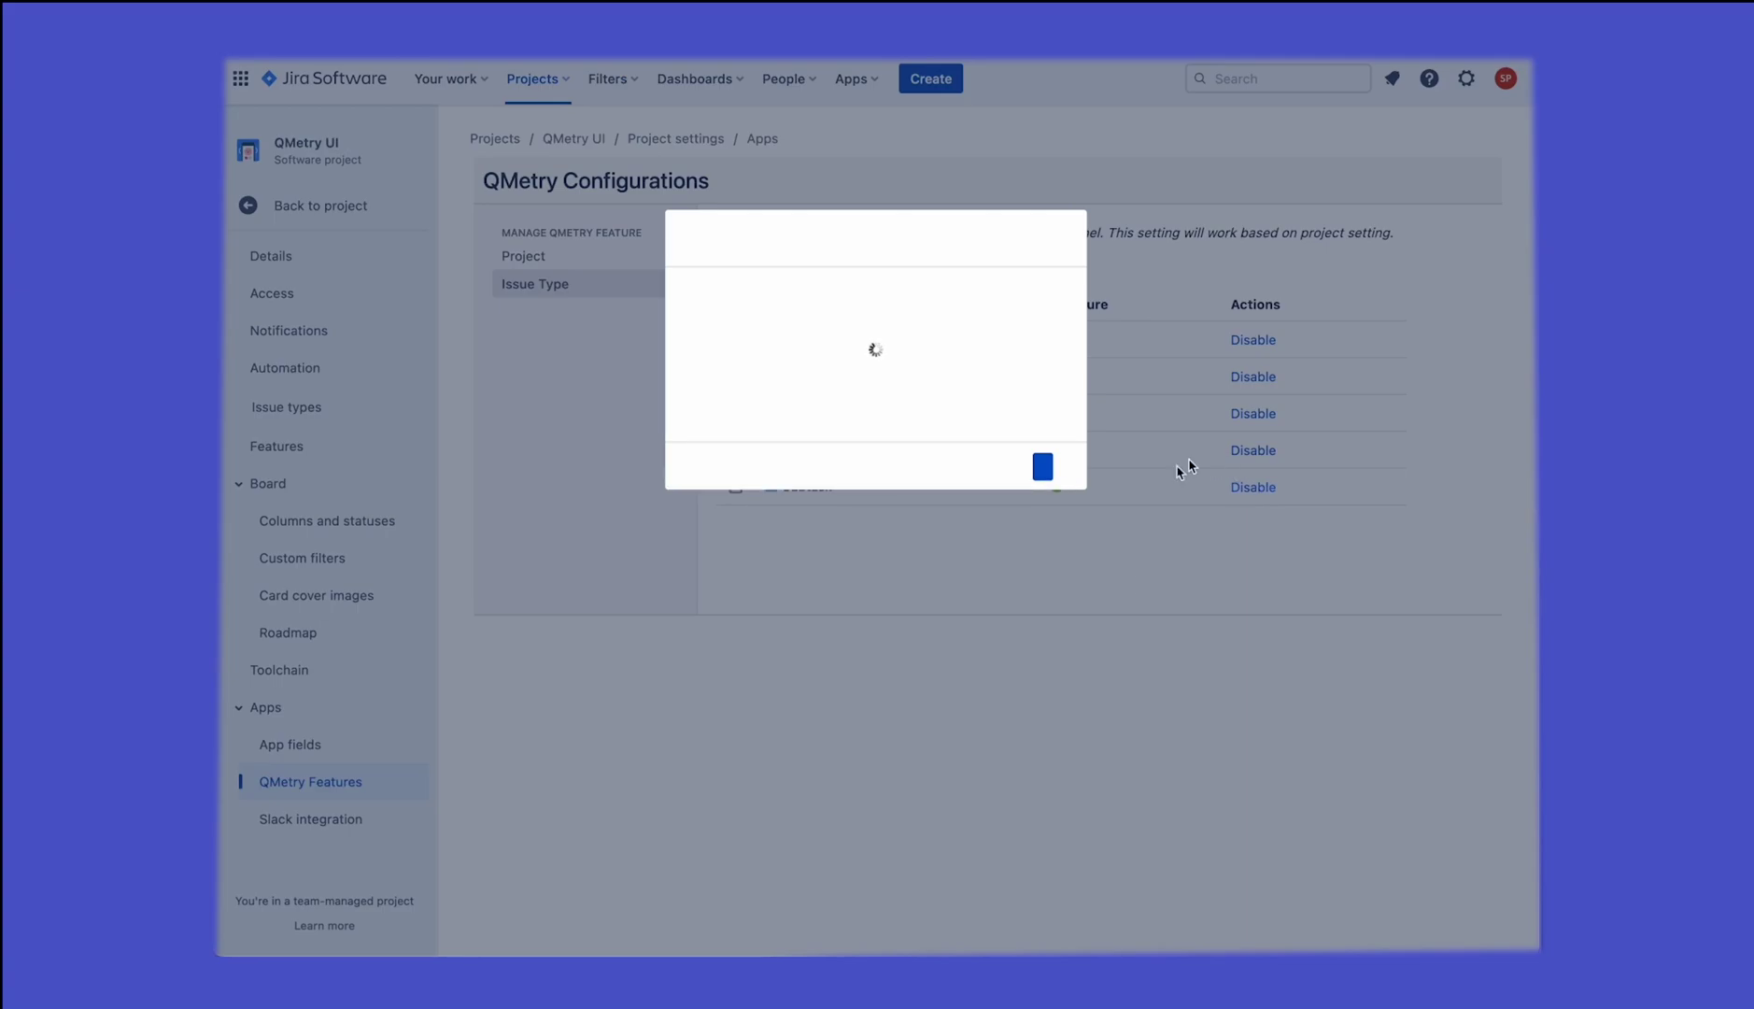
left_click(976, 466)
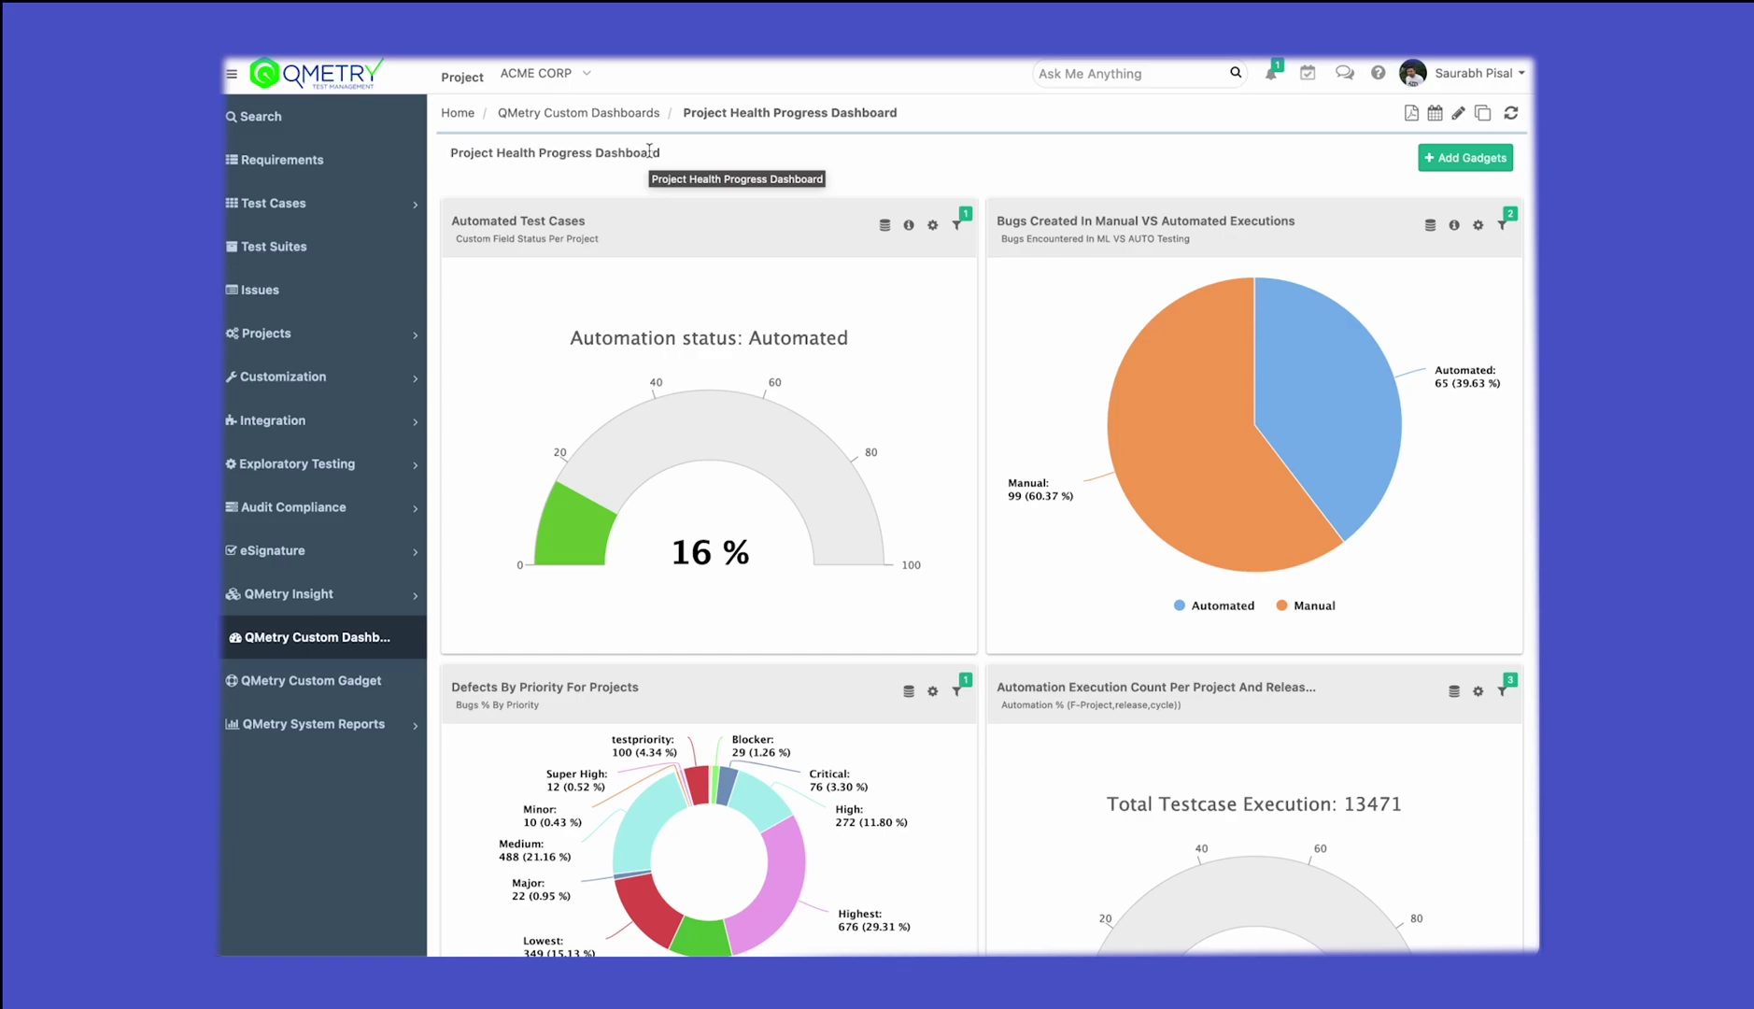
Sort the QMetry projects by name and open ACME CORP's Integration tab
left_click(327, 338)
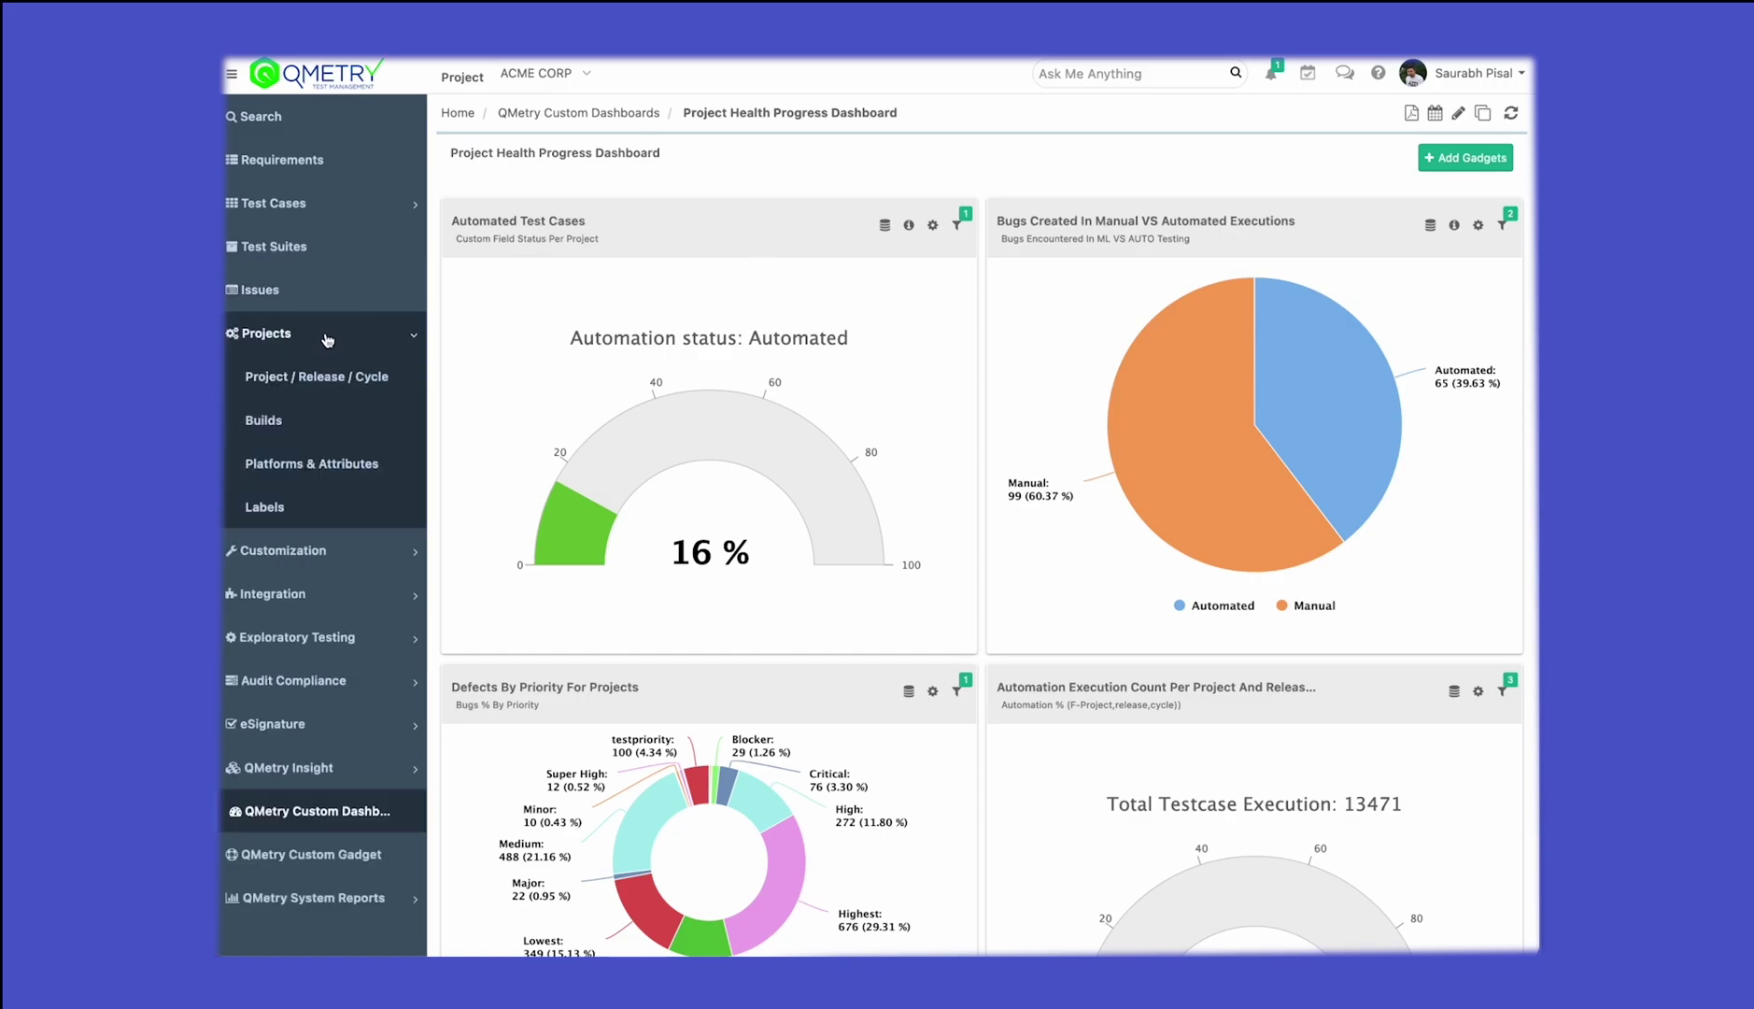
left_click(276, 377)
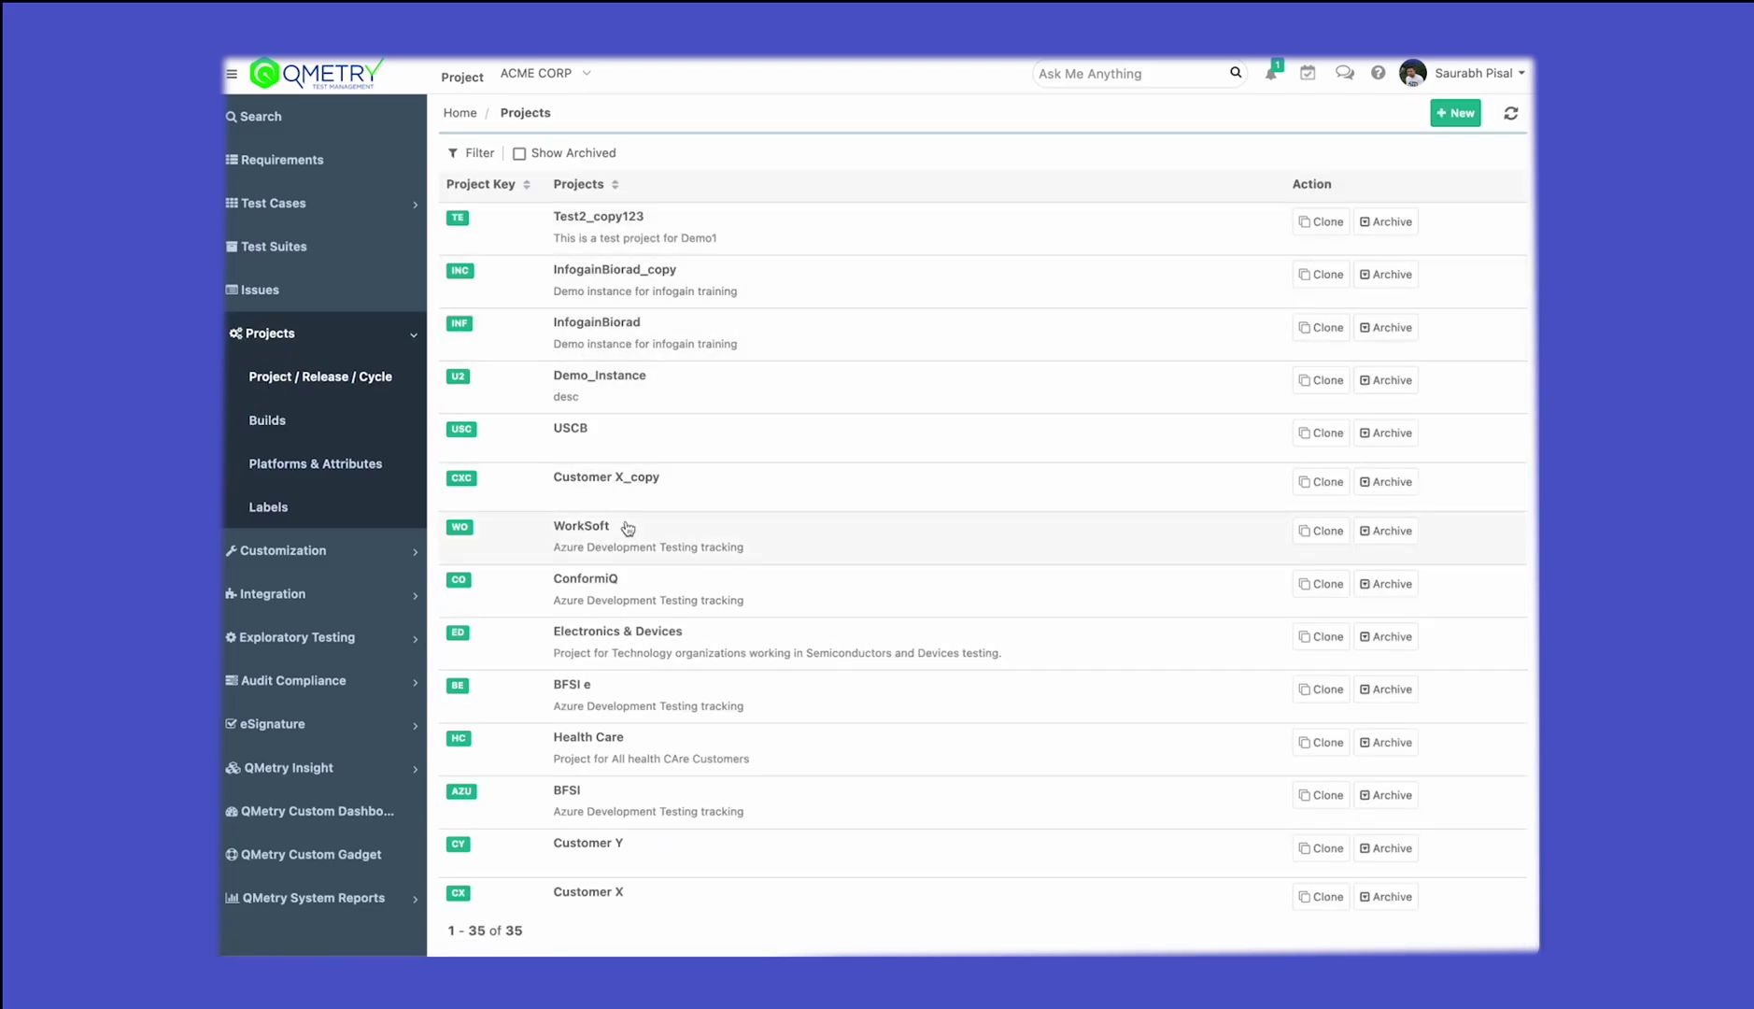
left_click(597, 184)
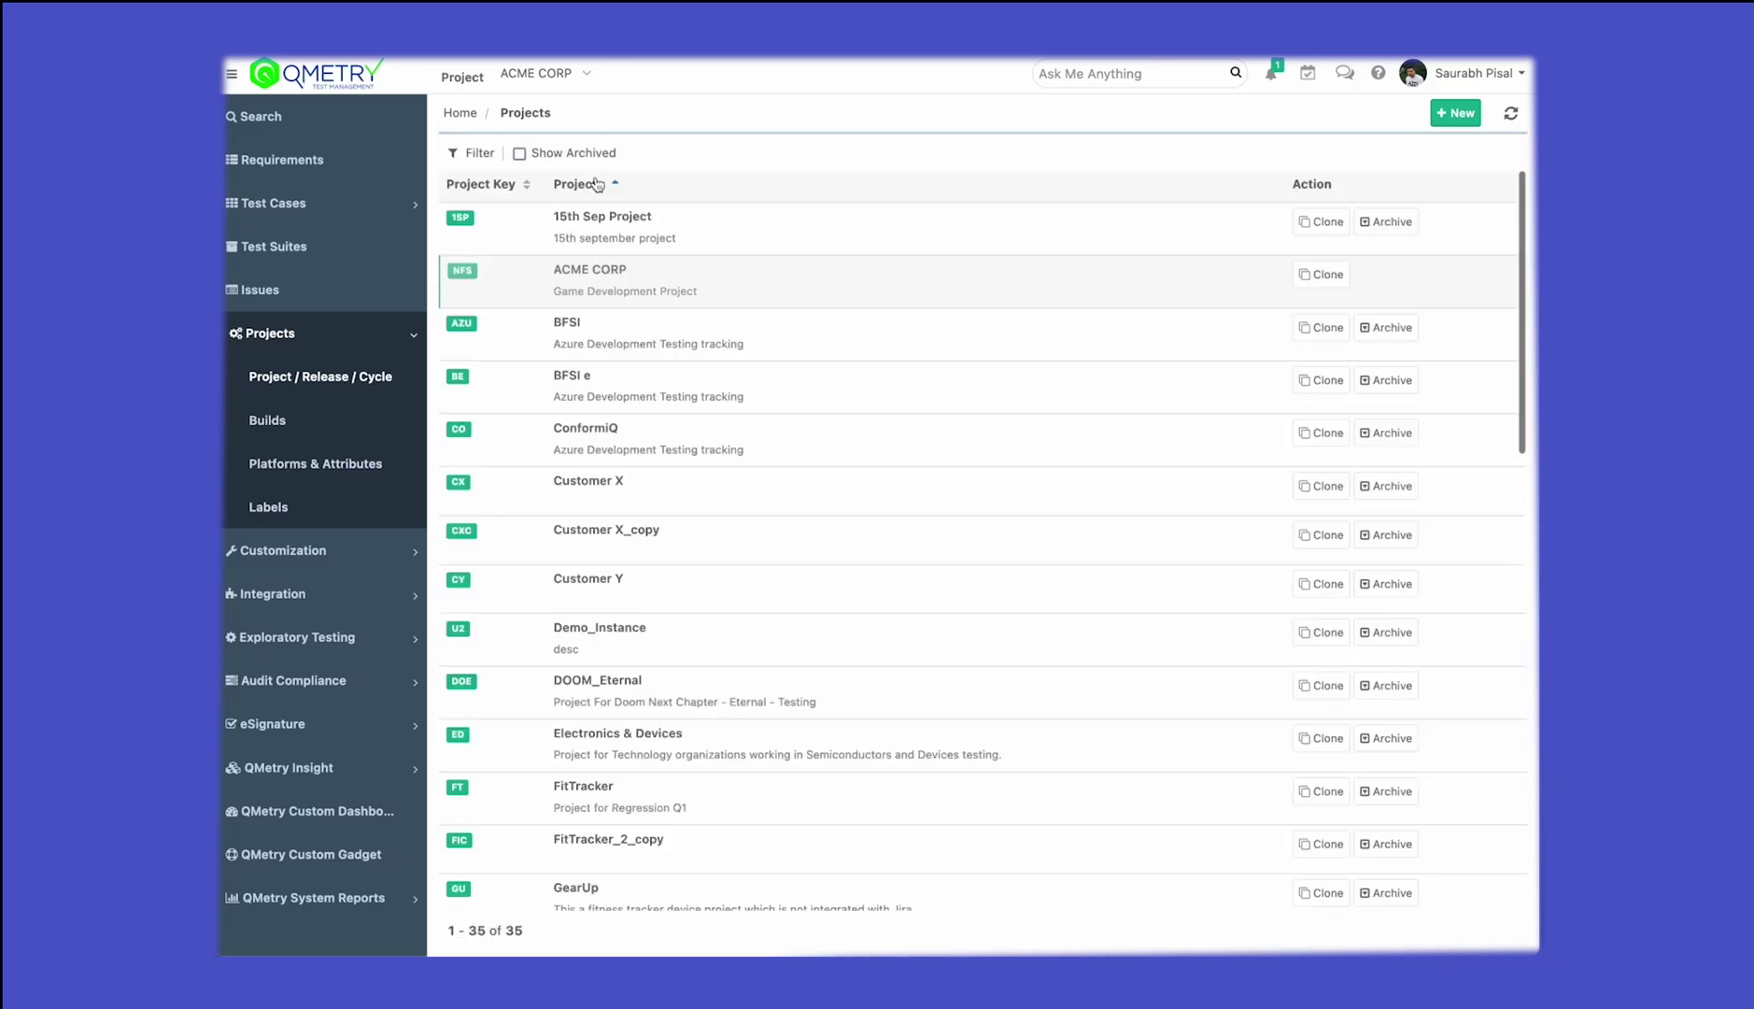
left_click(630, 280)
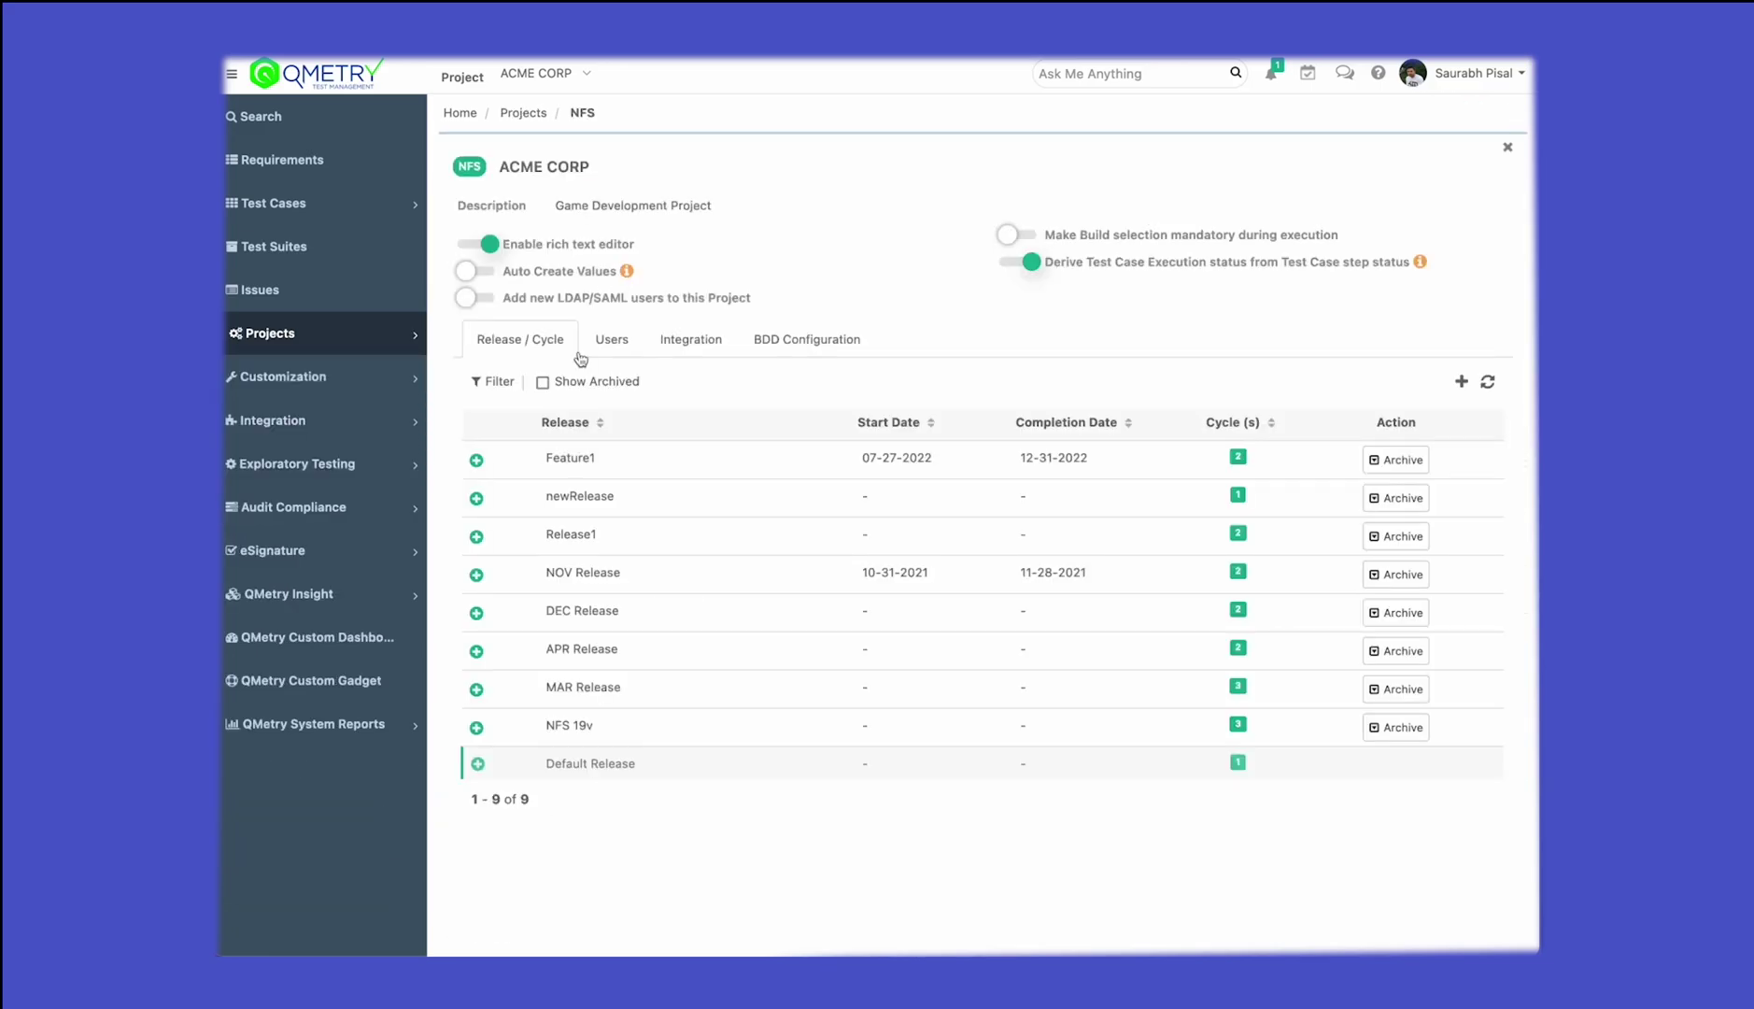
left_click(691, 346)
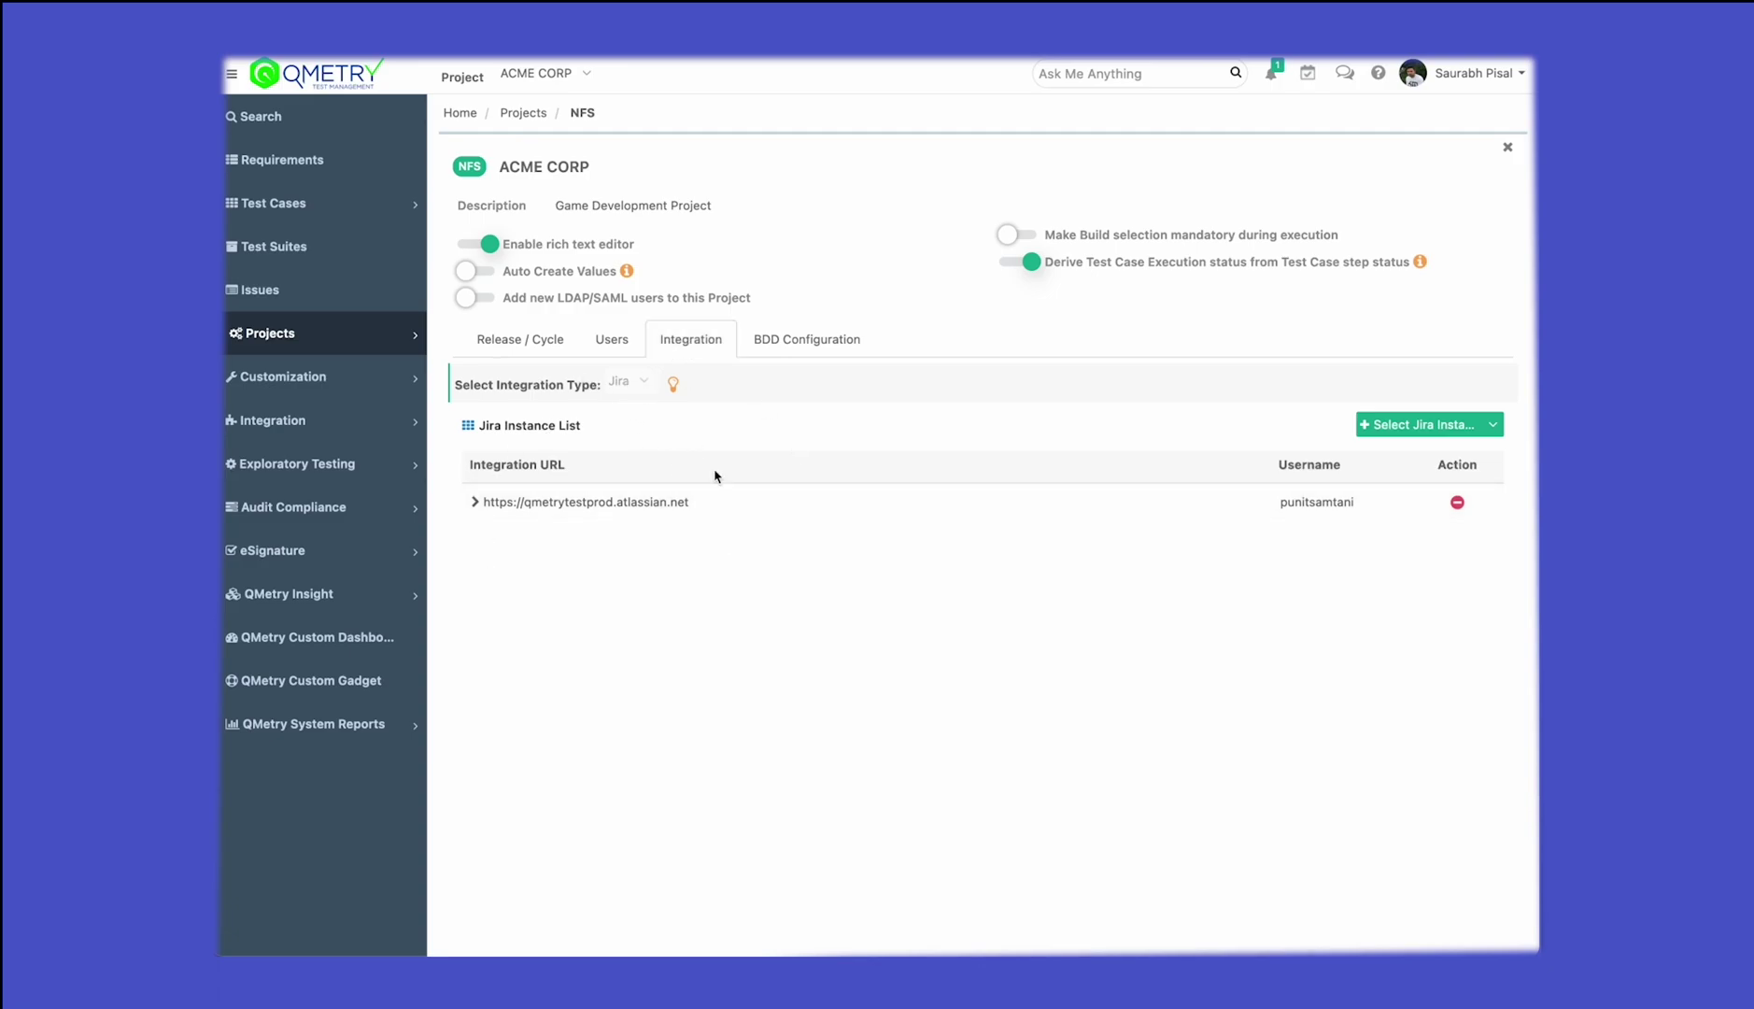
Add the matching Jira instance and select QMetry UI as the mapped Jira project
left_click(1440, 428)
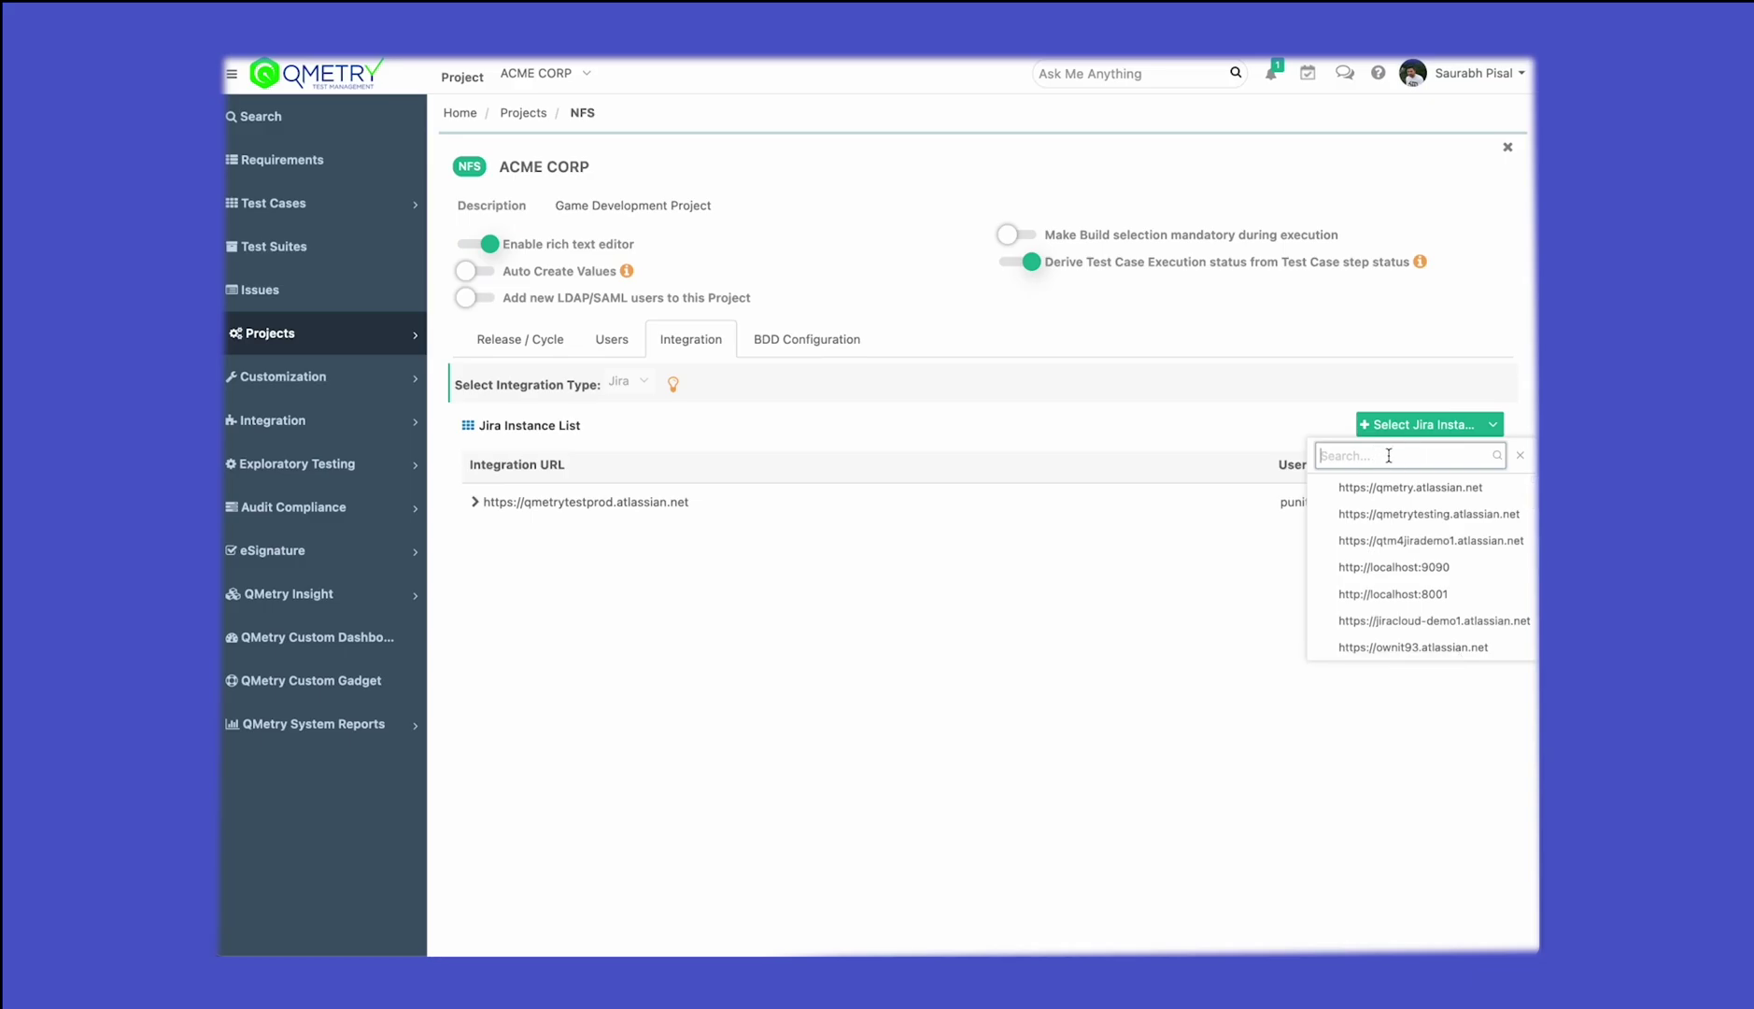
type("saurabh")
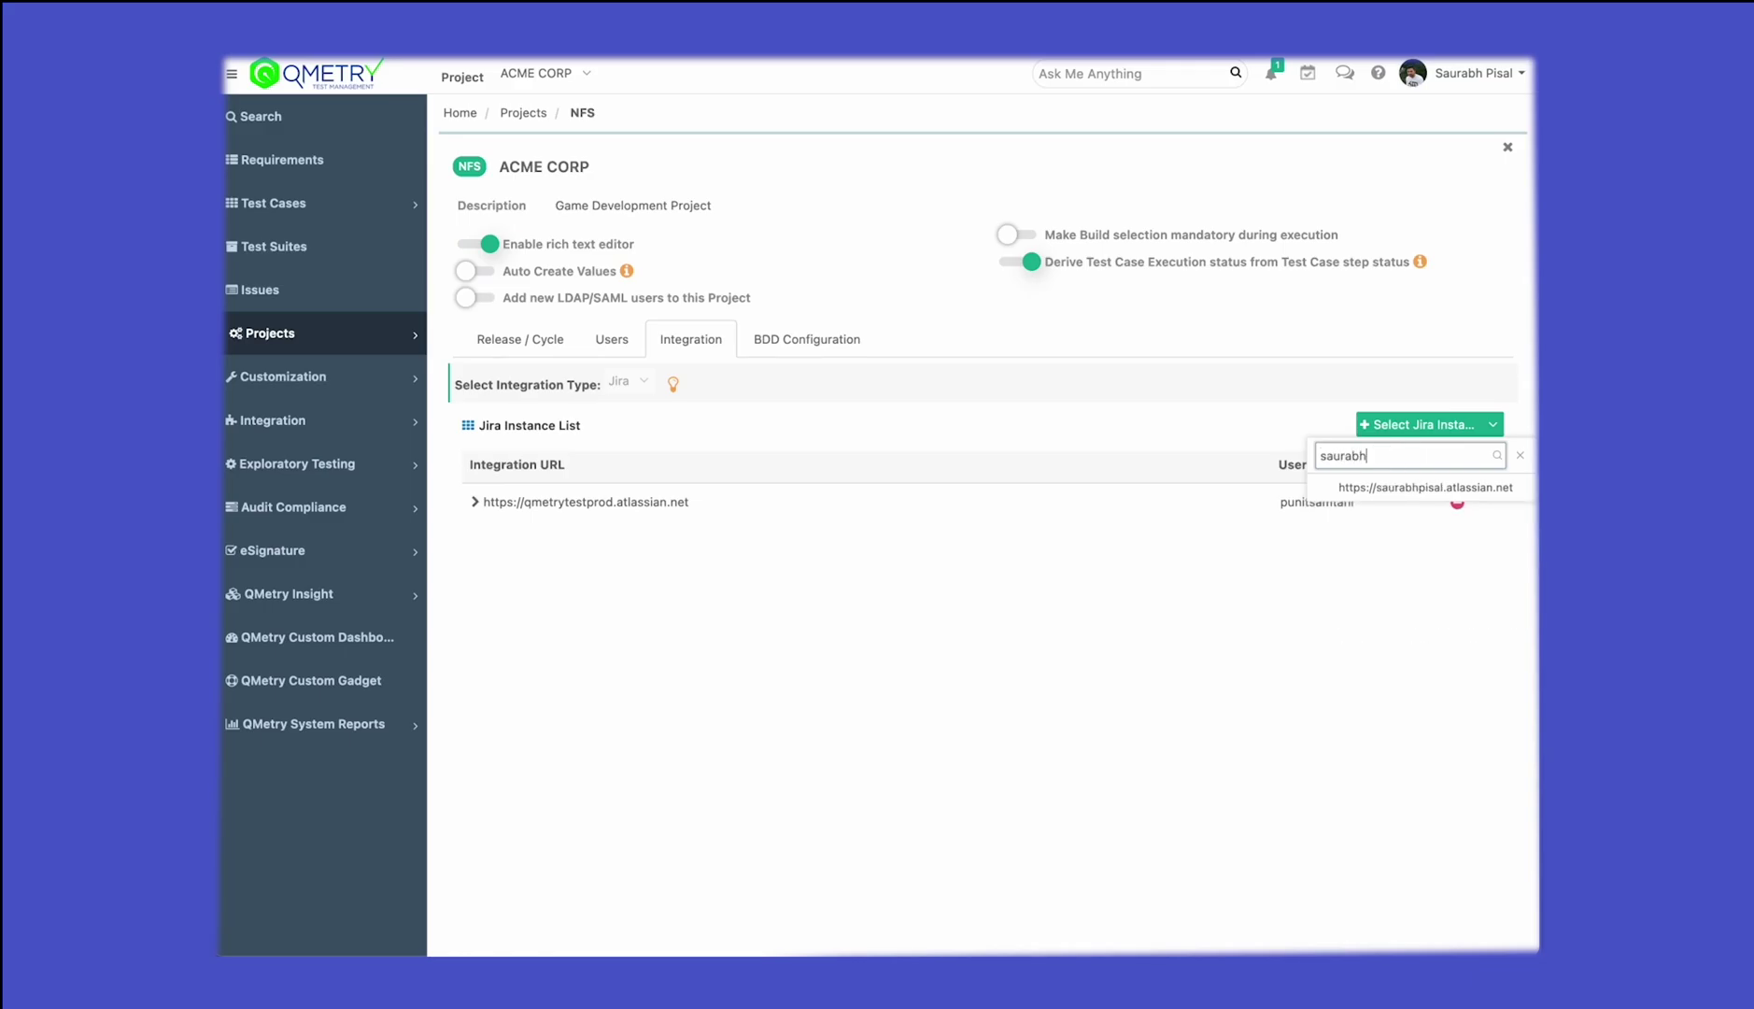
left_click(1425, 486)
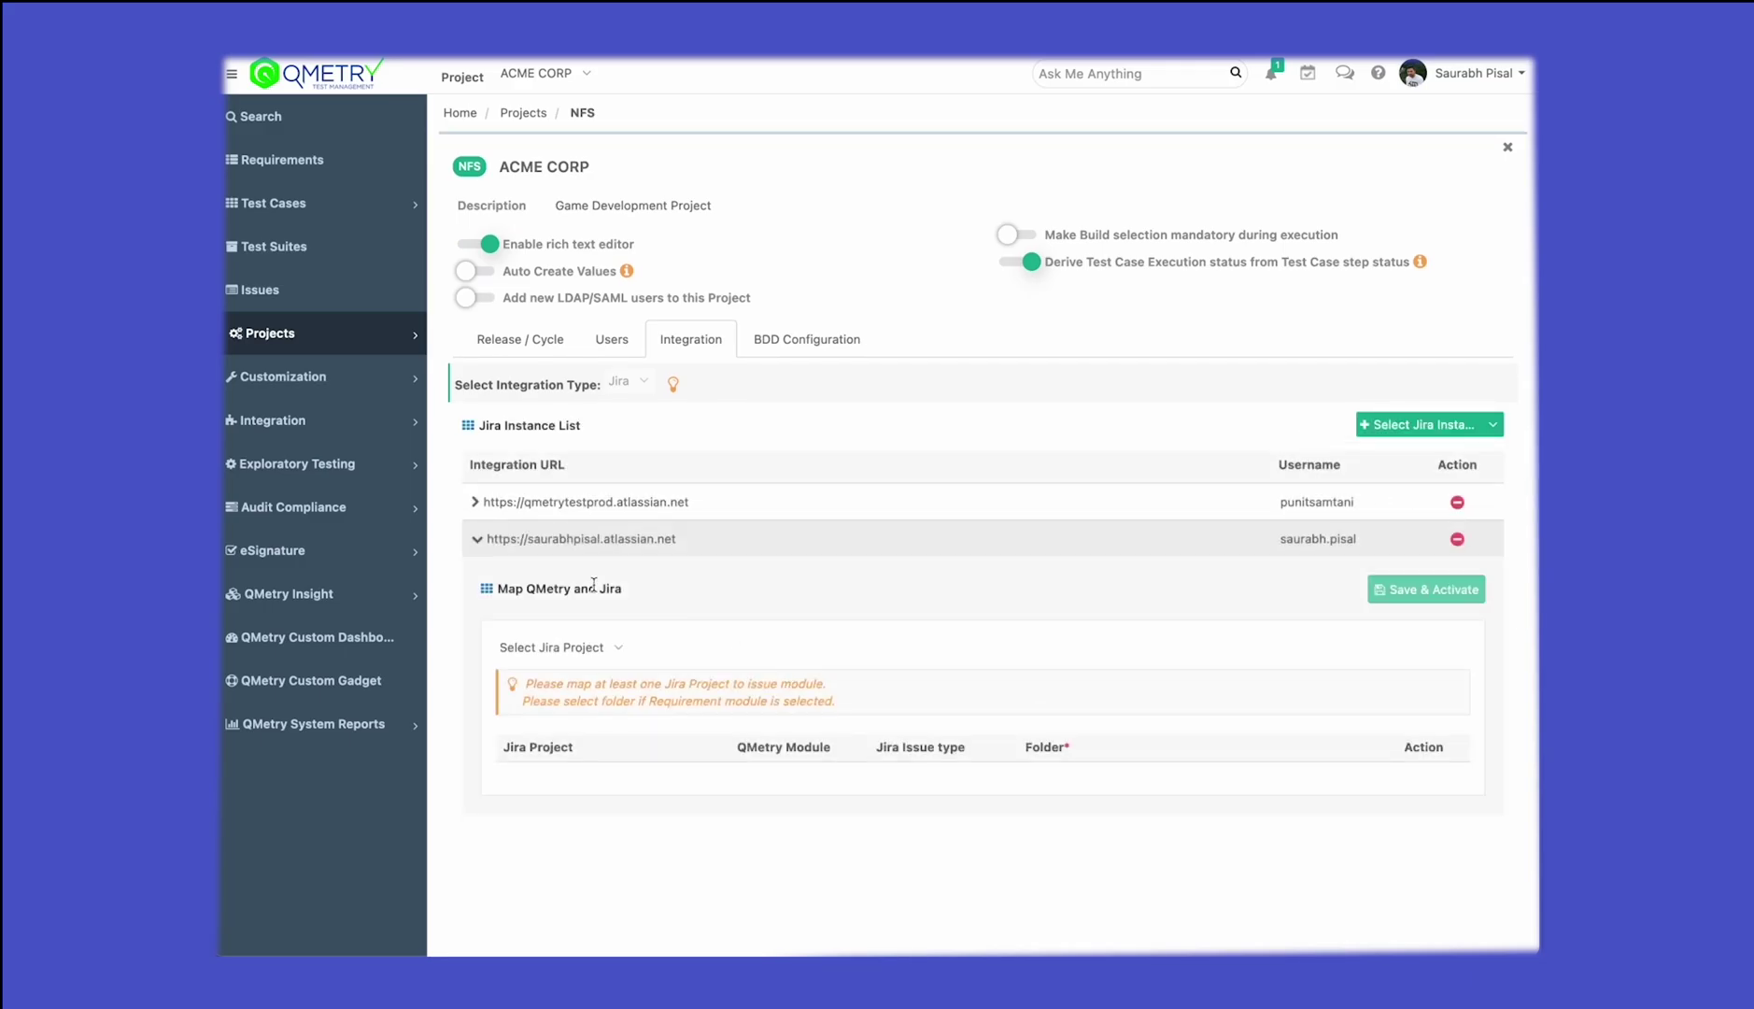
left_click(574, 654)
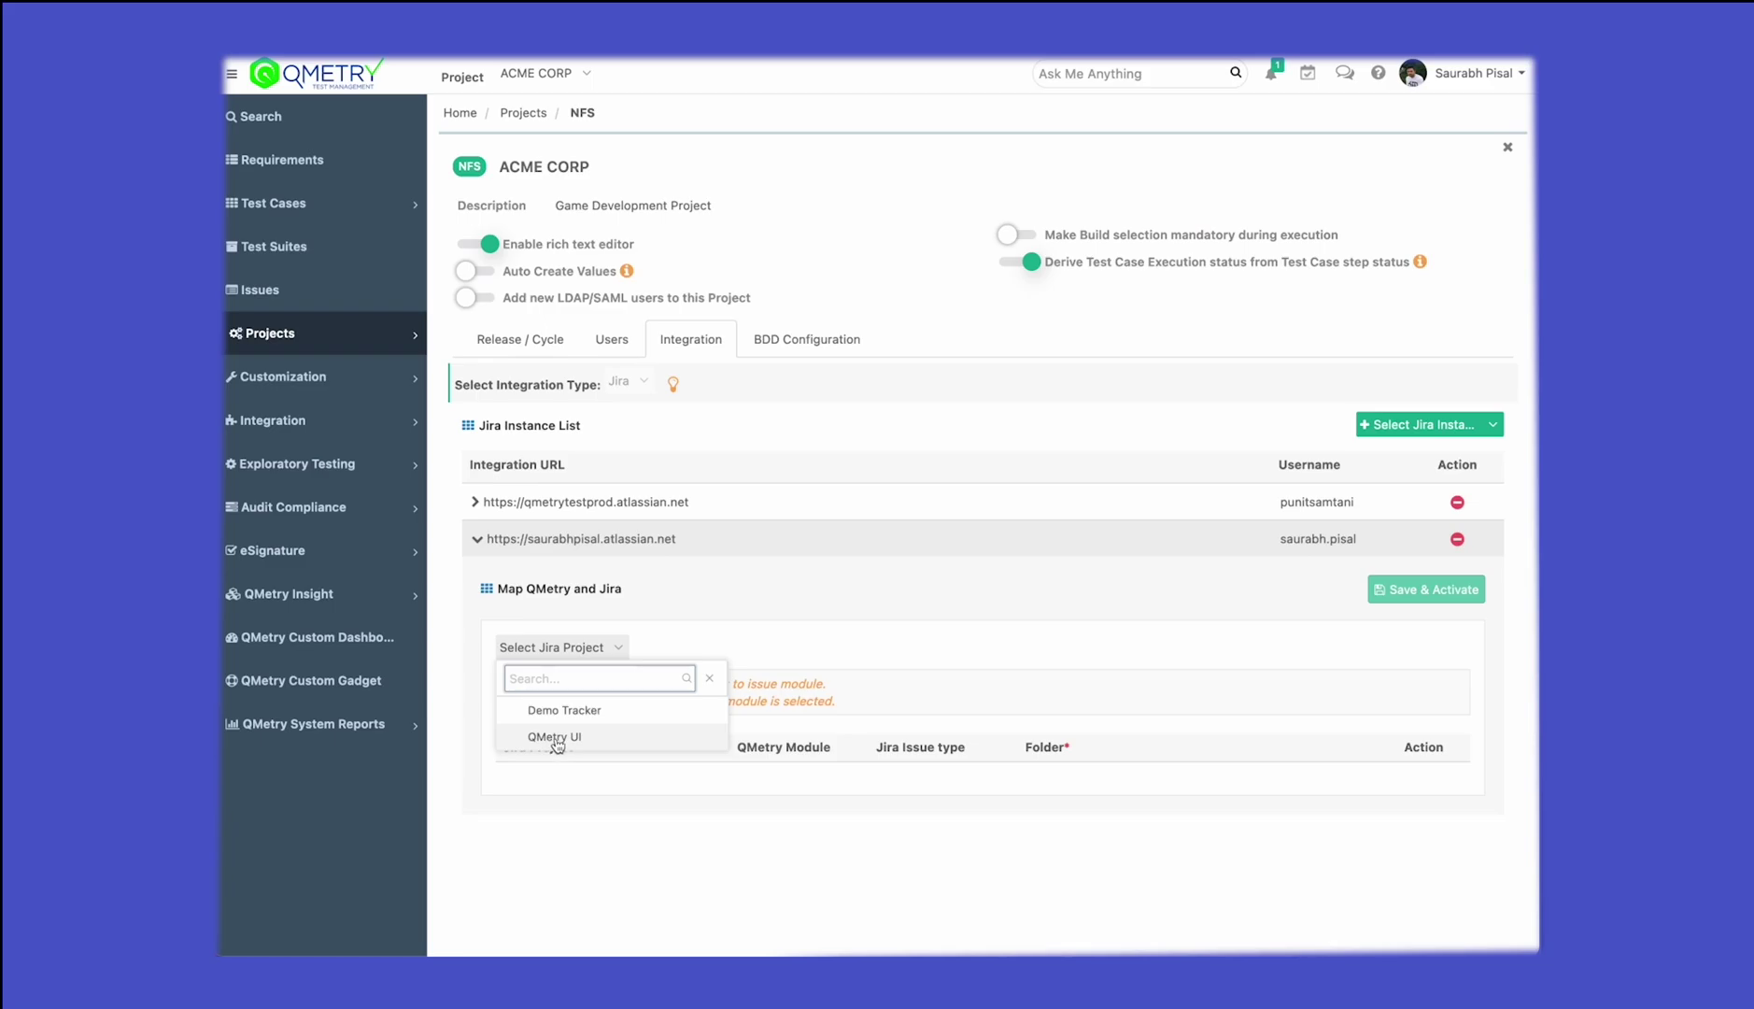
left_click(568, 738)
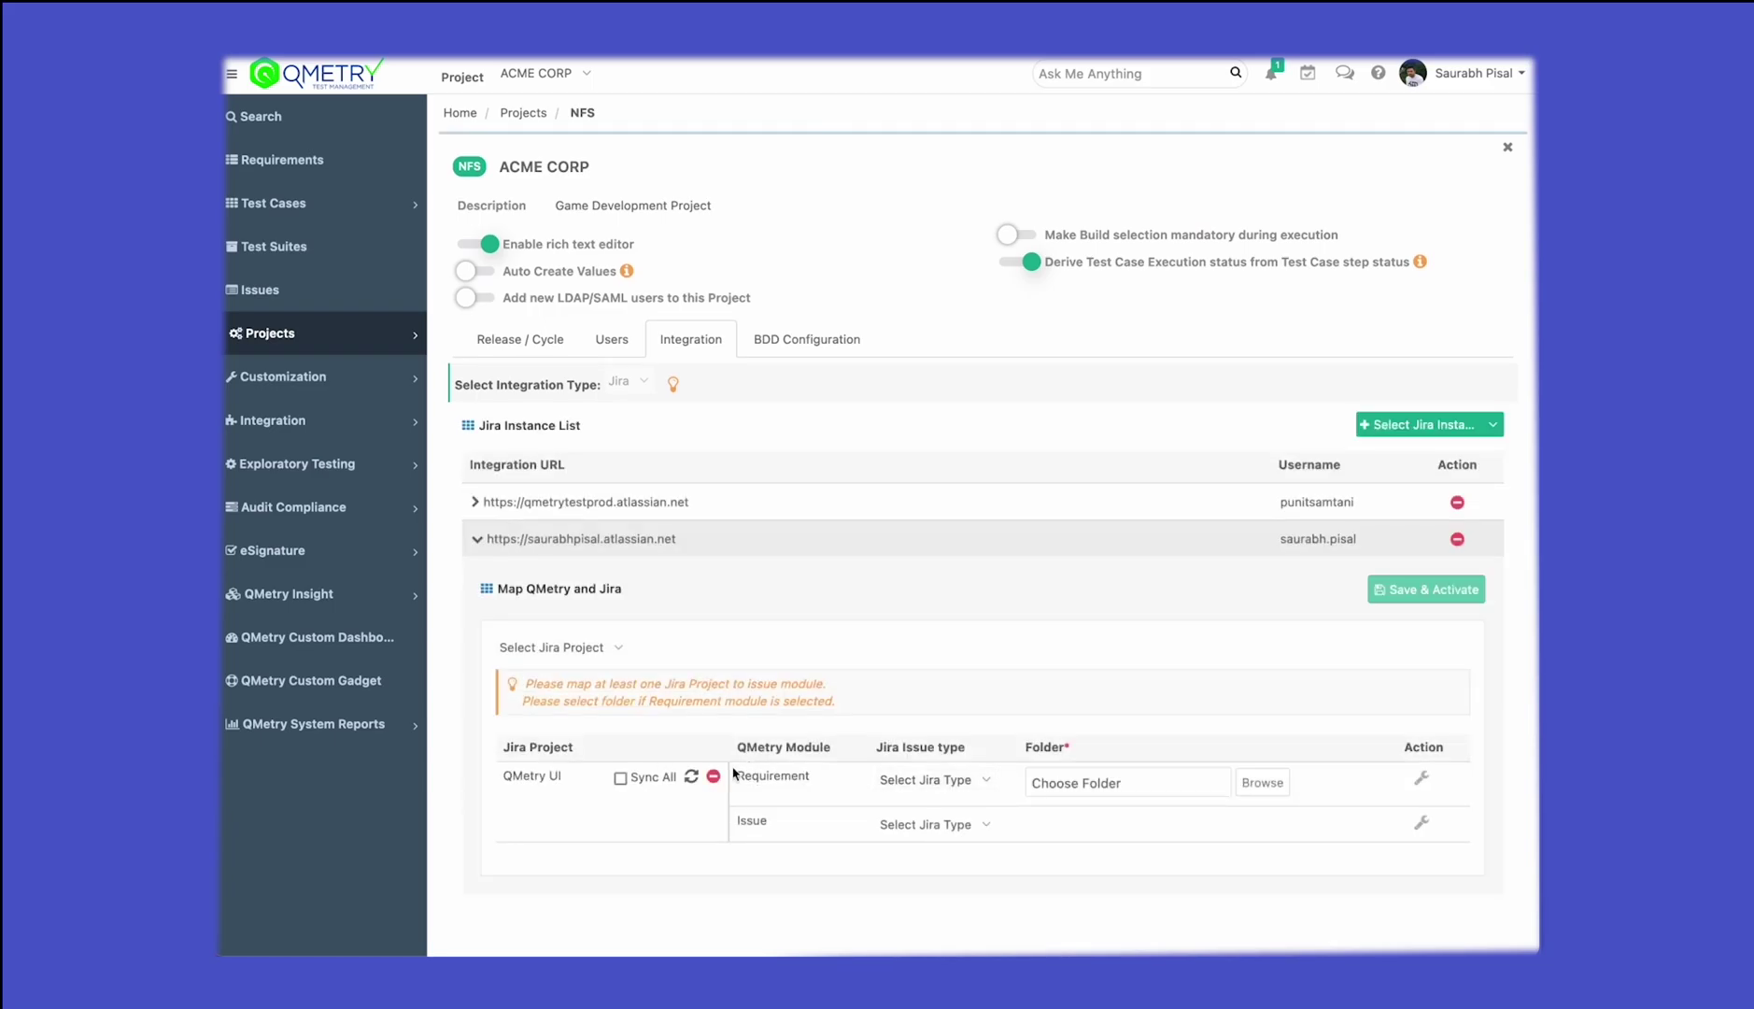
Map Requirements to Story and Epic, and Issues to Bug and Task
left_click(949, 785)
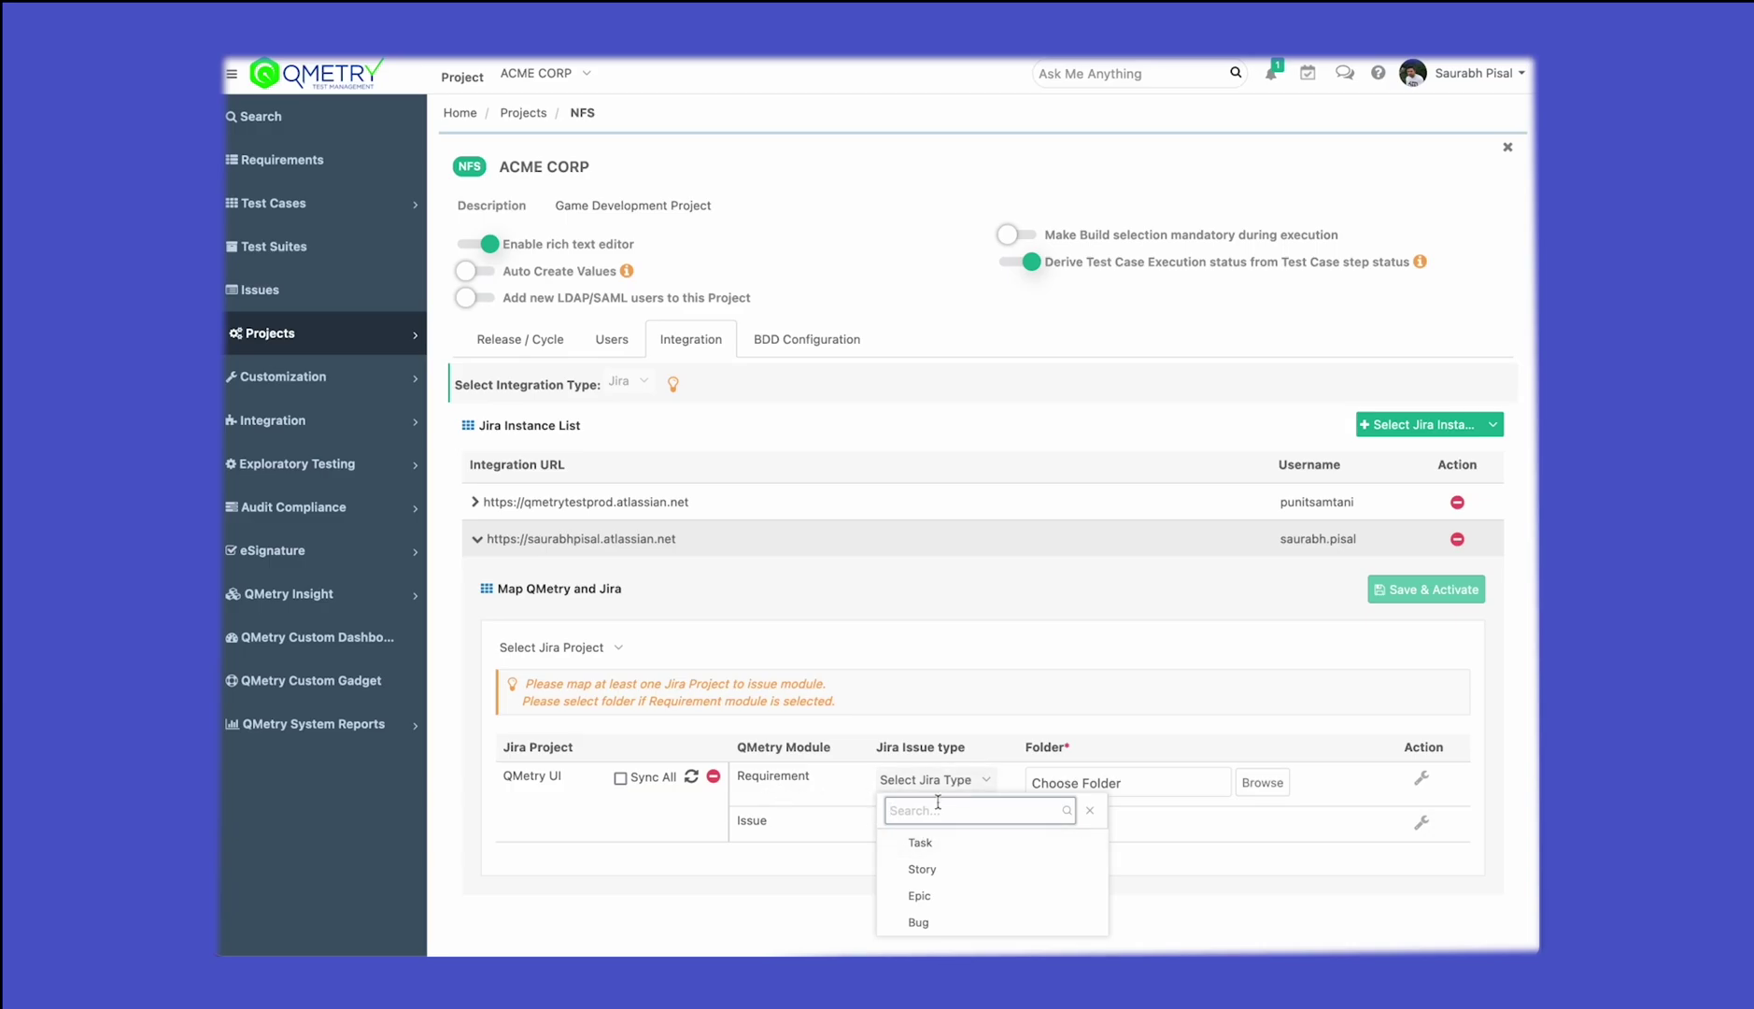
left_click(944, 871)
left_click(937, 899)
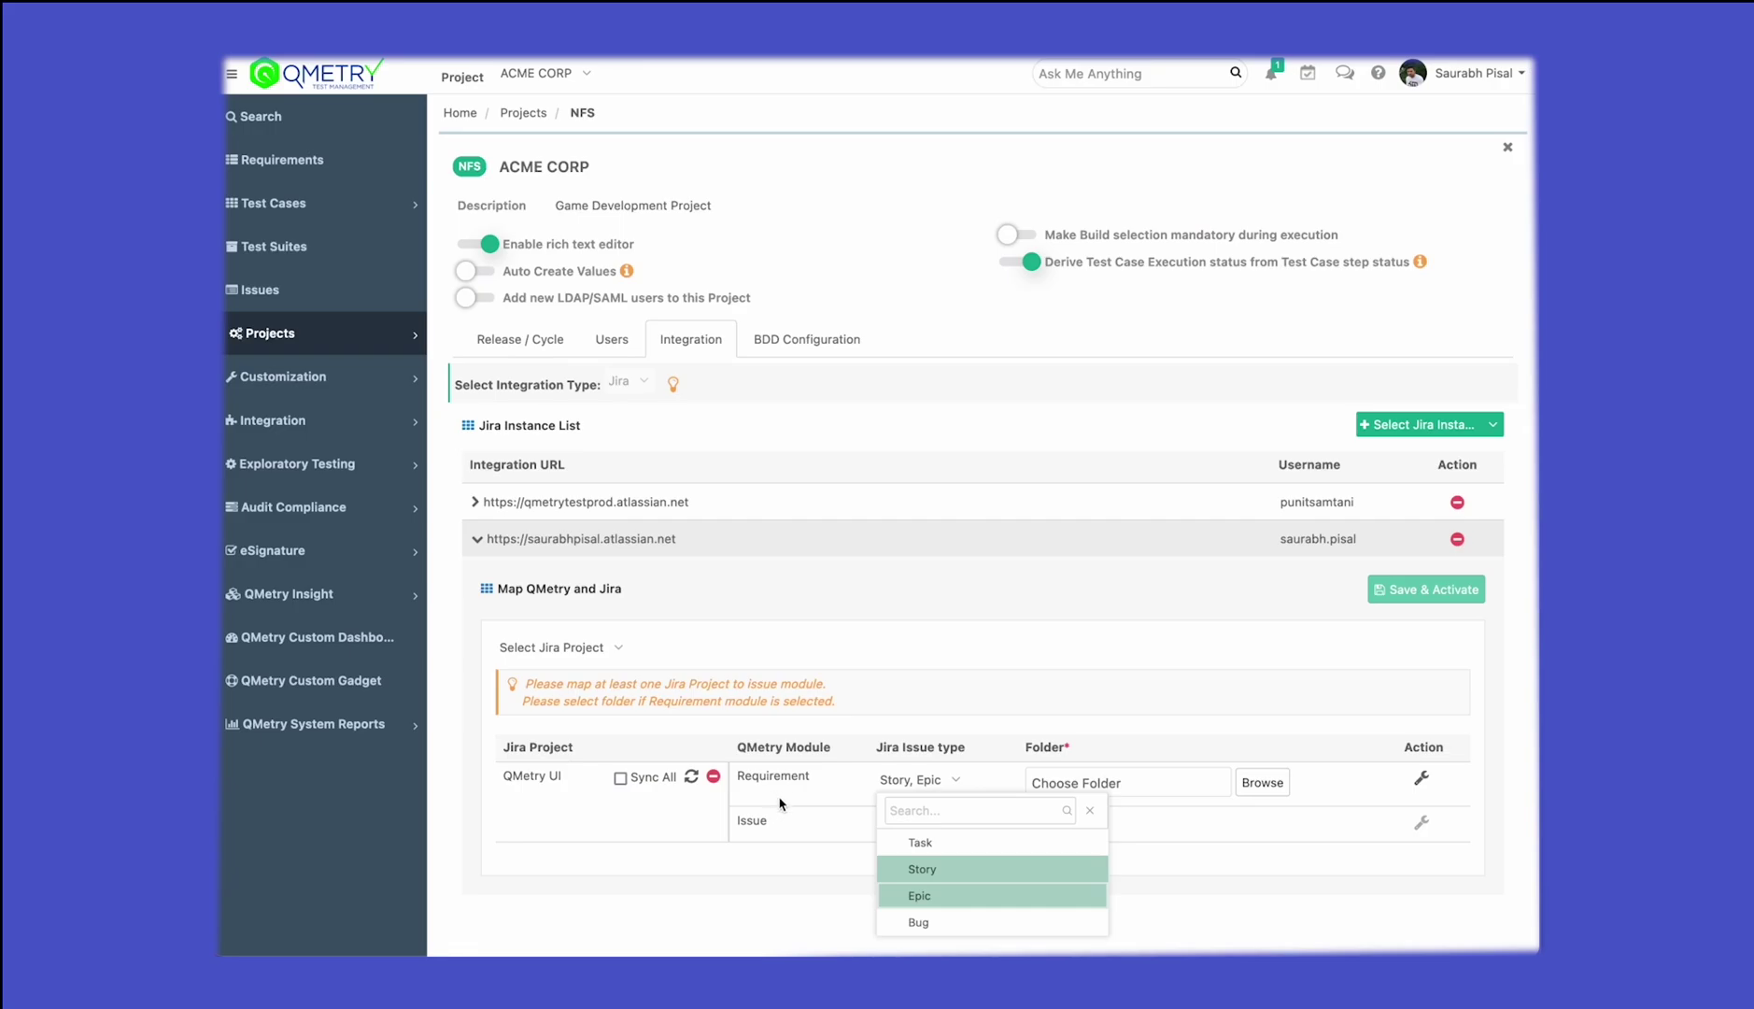
left_click(782, 922)
left_click(929, 824)
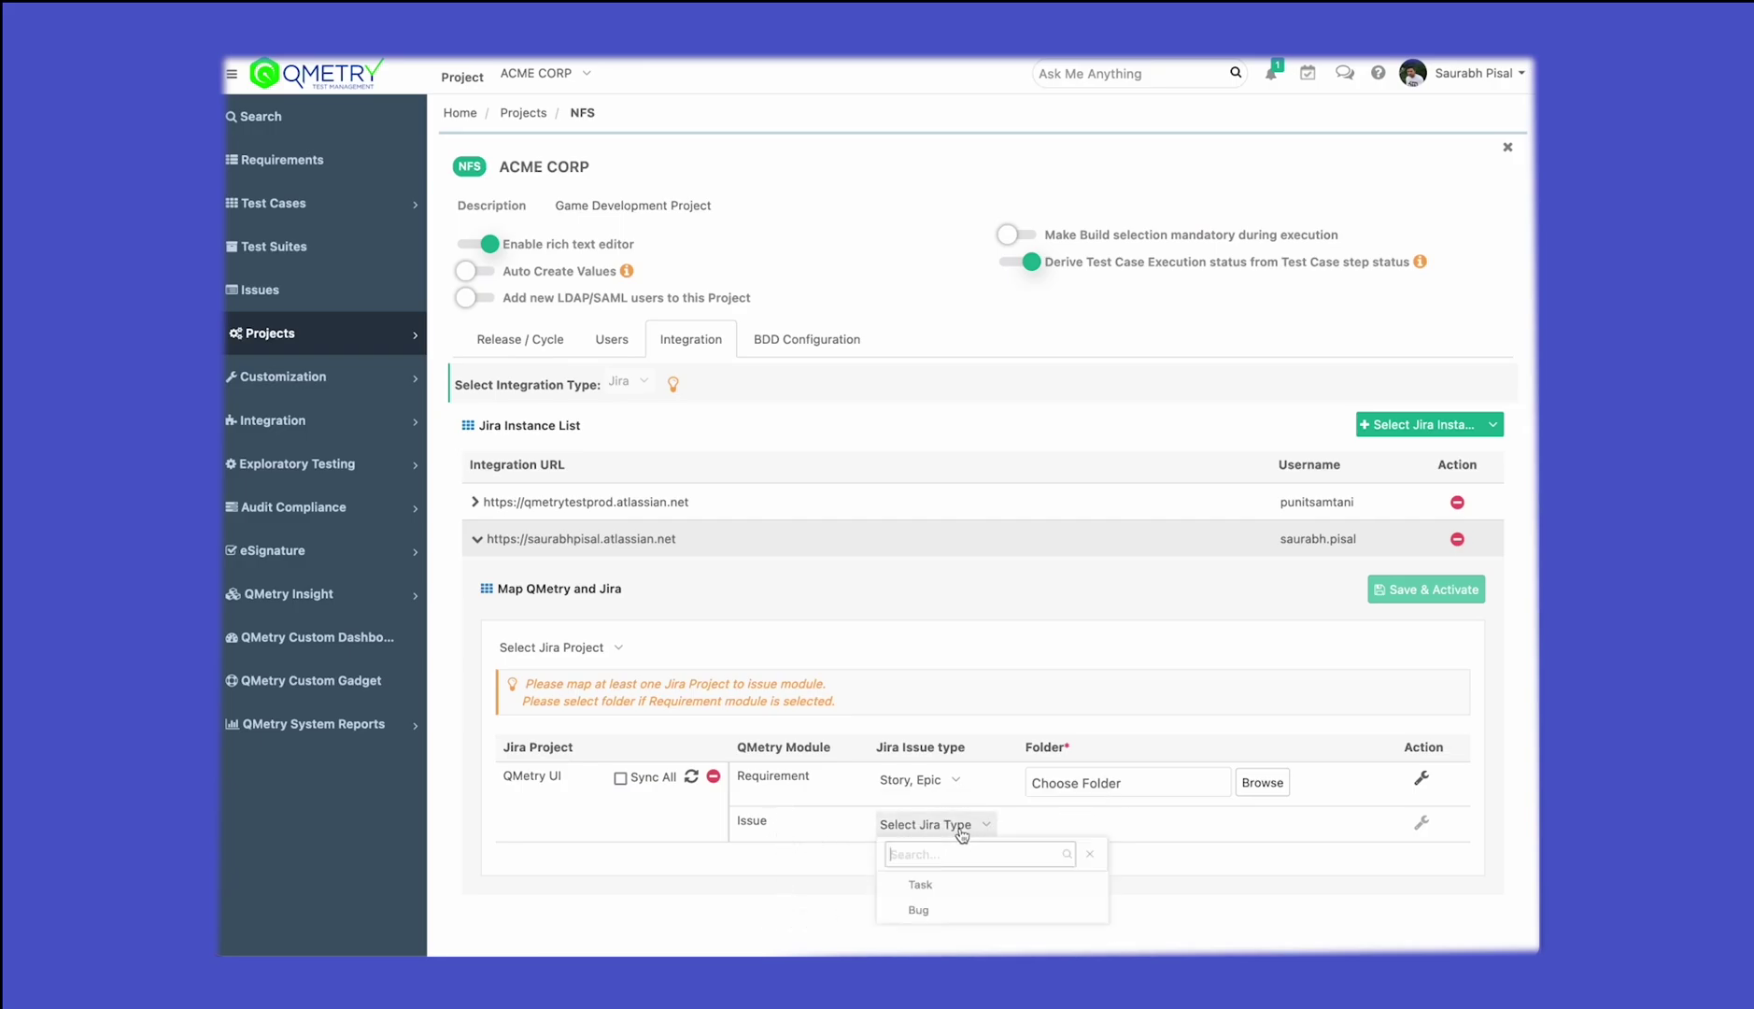
left_click(918, 912)
left_click(944, 892)
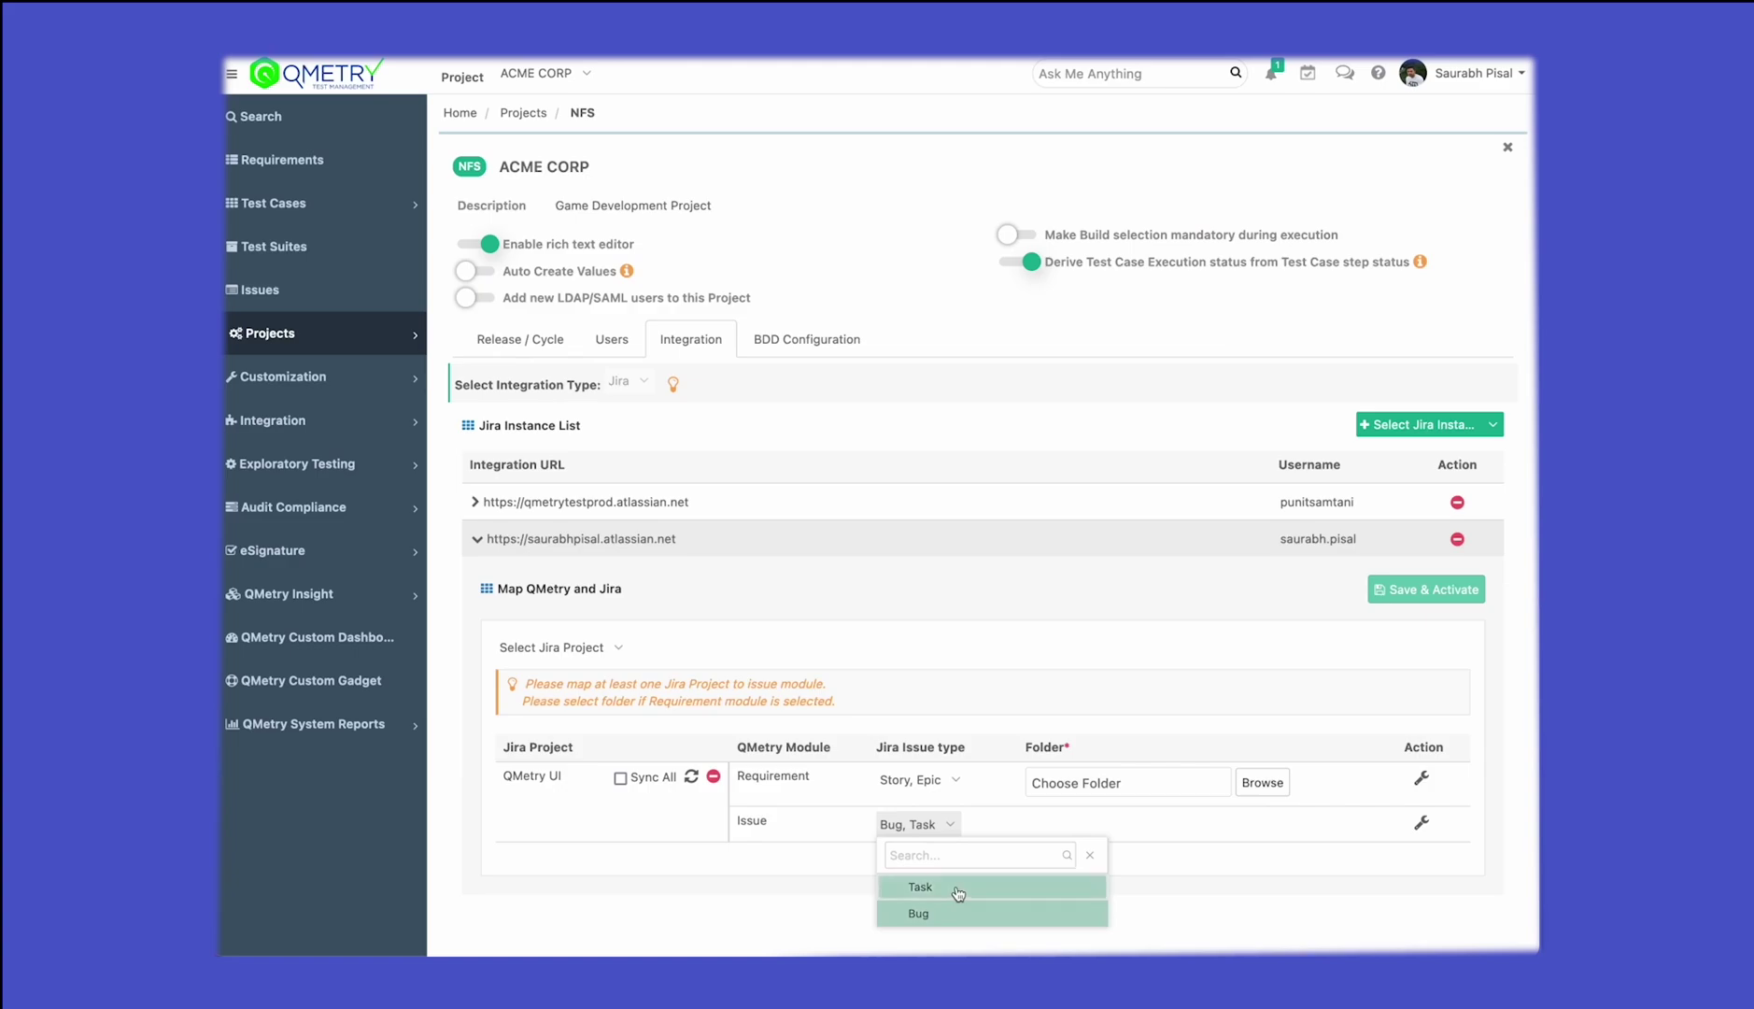
left_click(1200, 899)
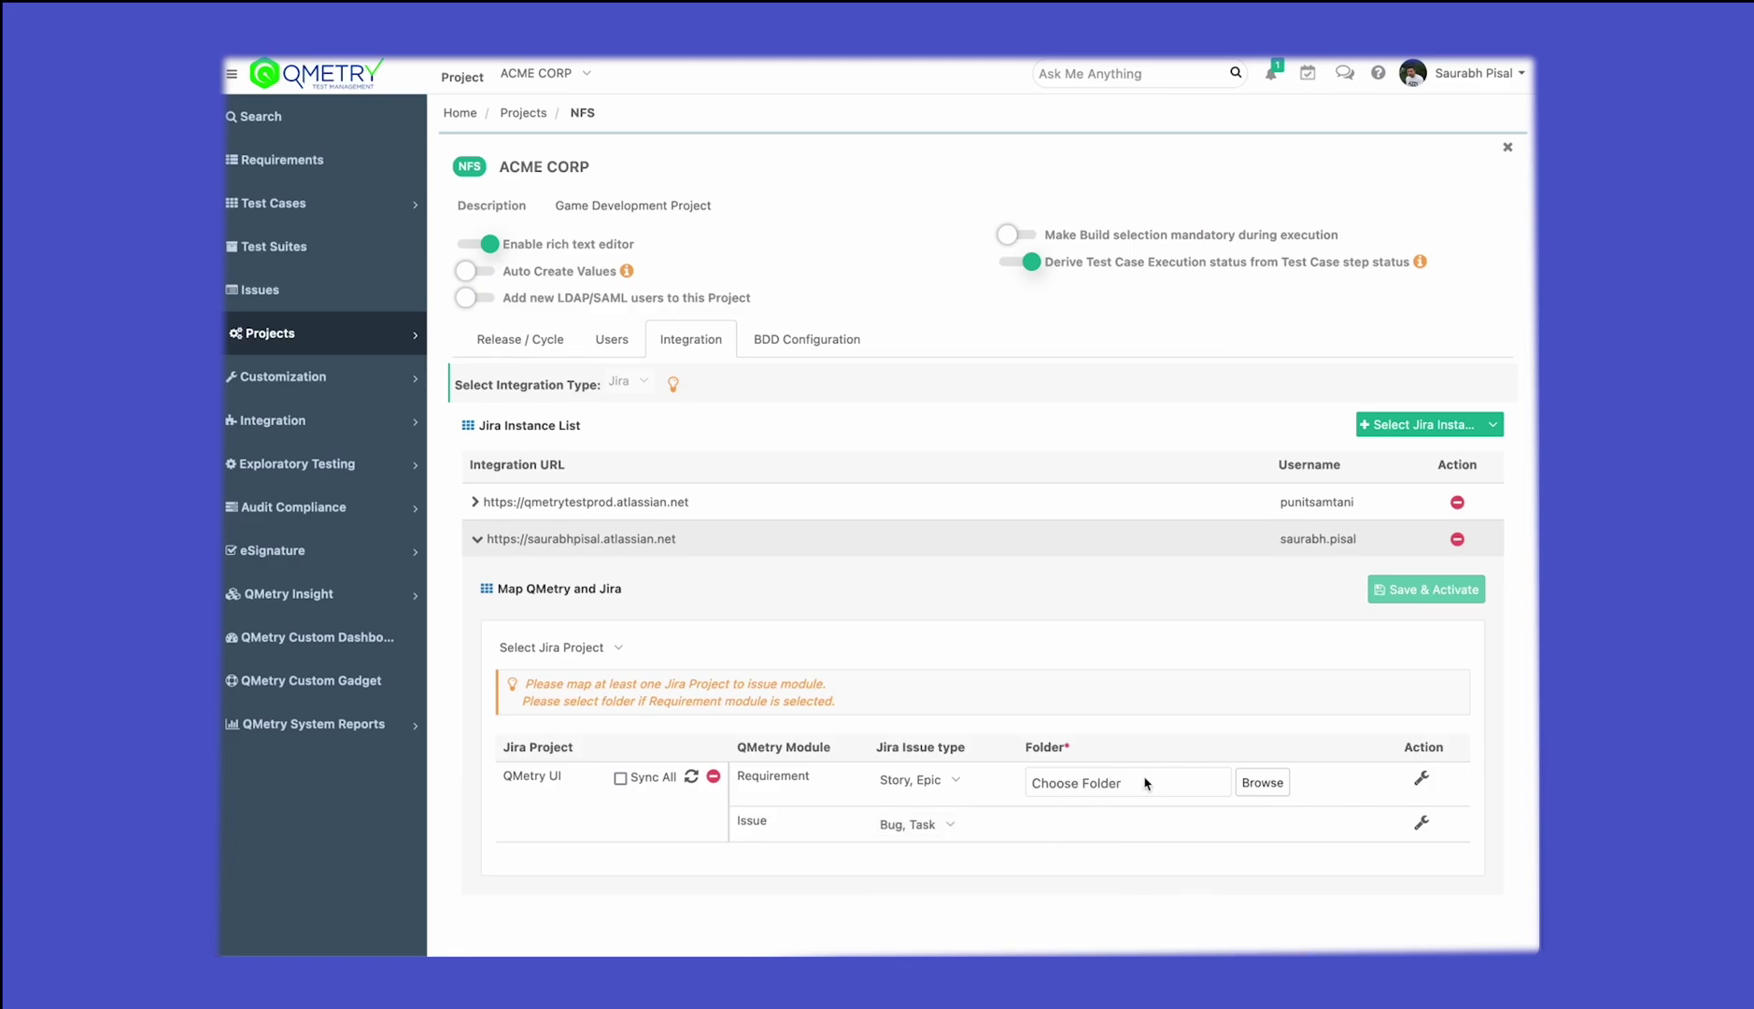
left_click(1263, 782)
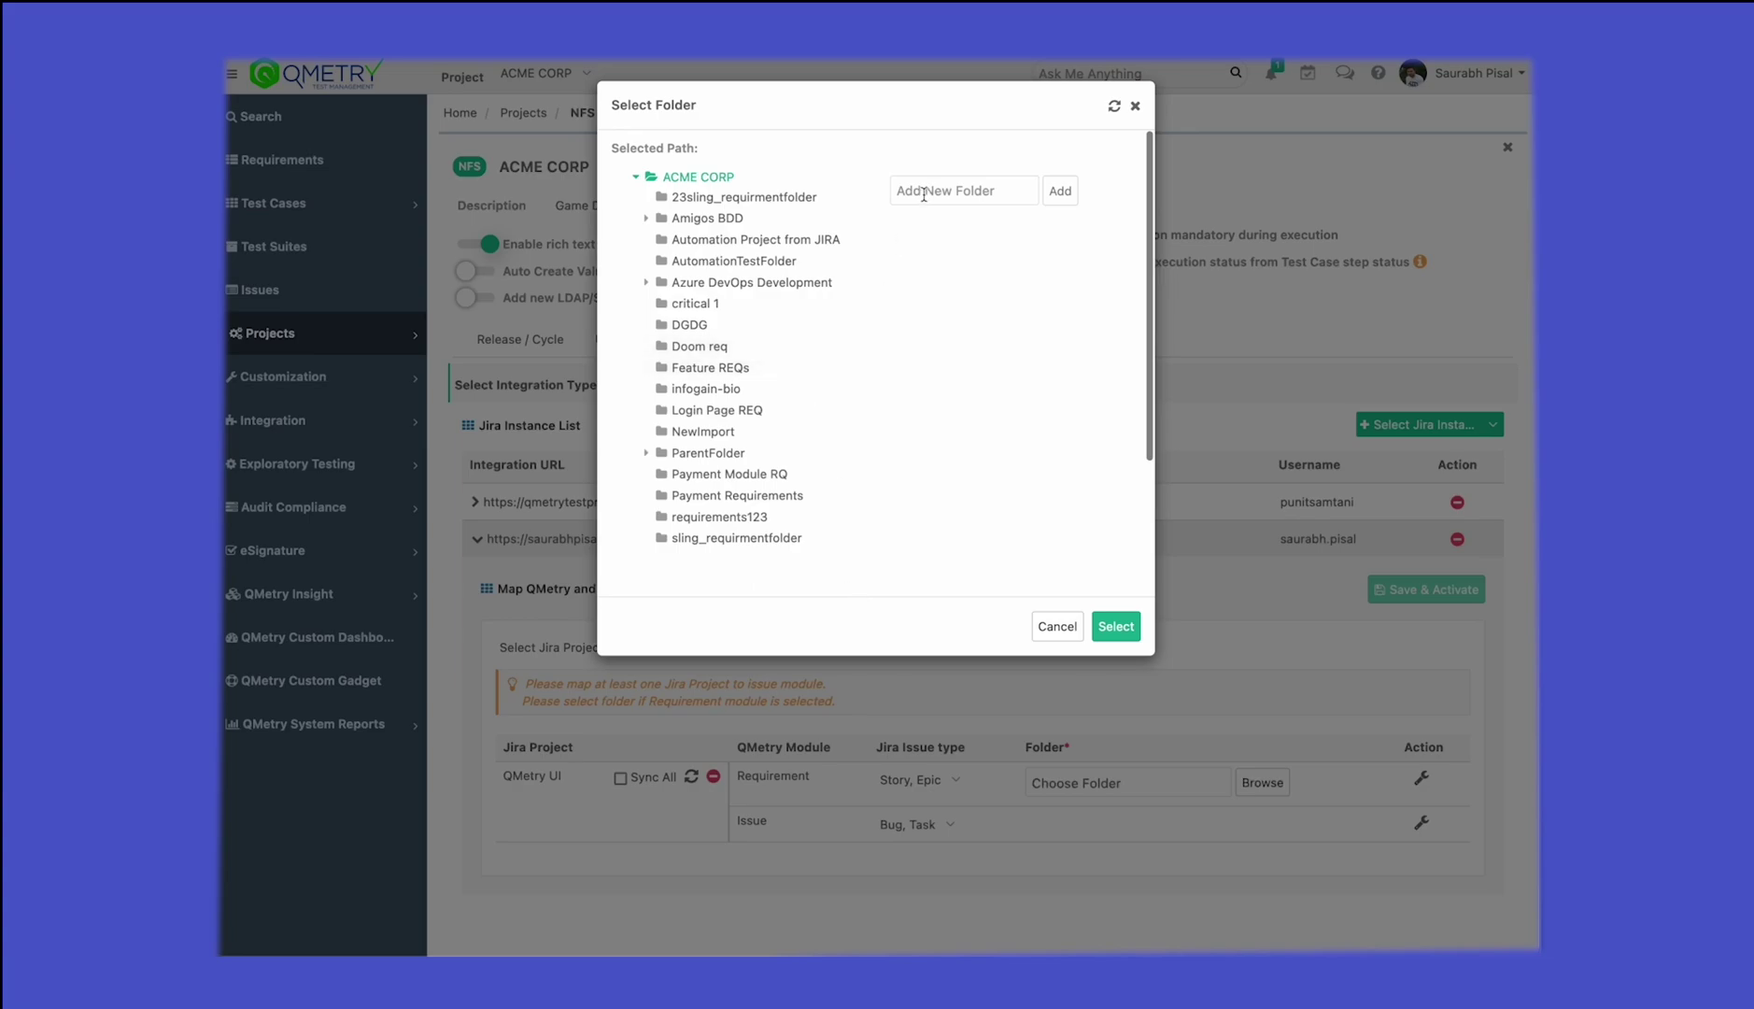
Create the folder 'QMetry UI jira sync' under ACME CORP and select it as Requirement folder
left_click(939, 192)
type("QMetry UI jira sync")
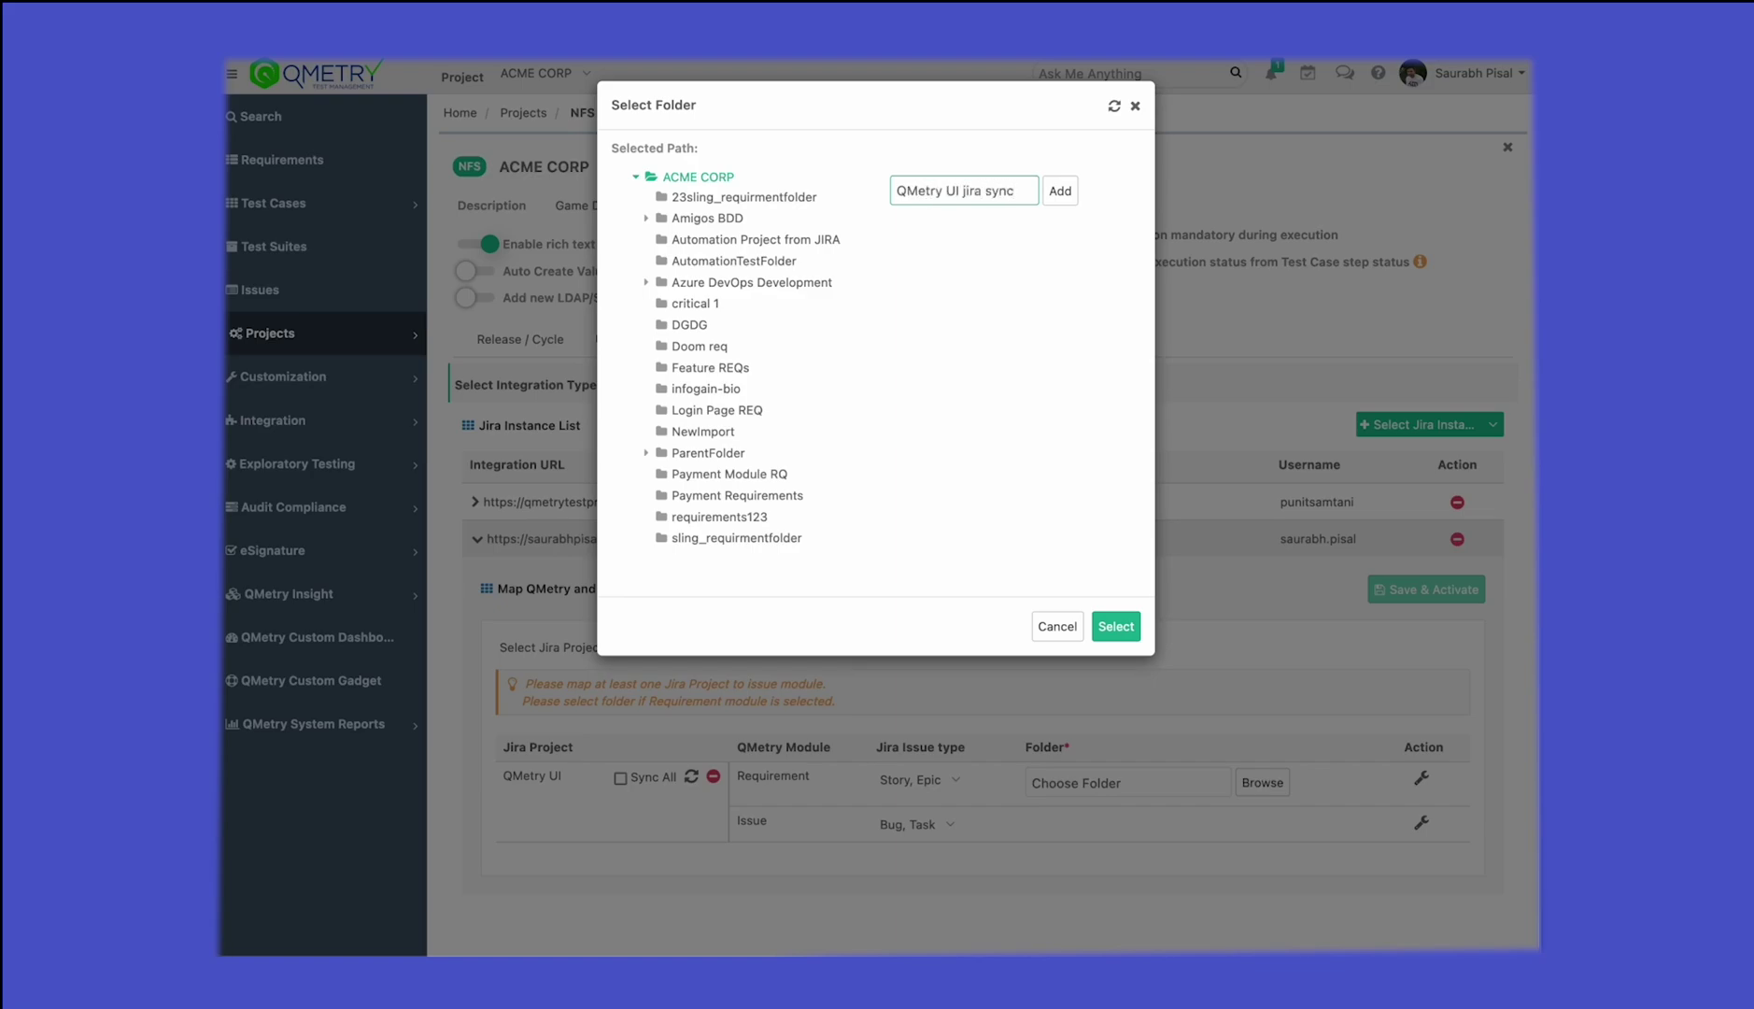
left_click(1061, 191)
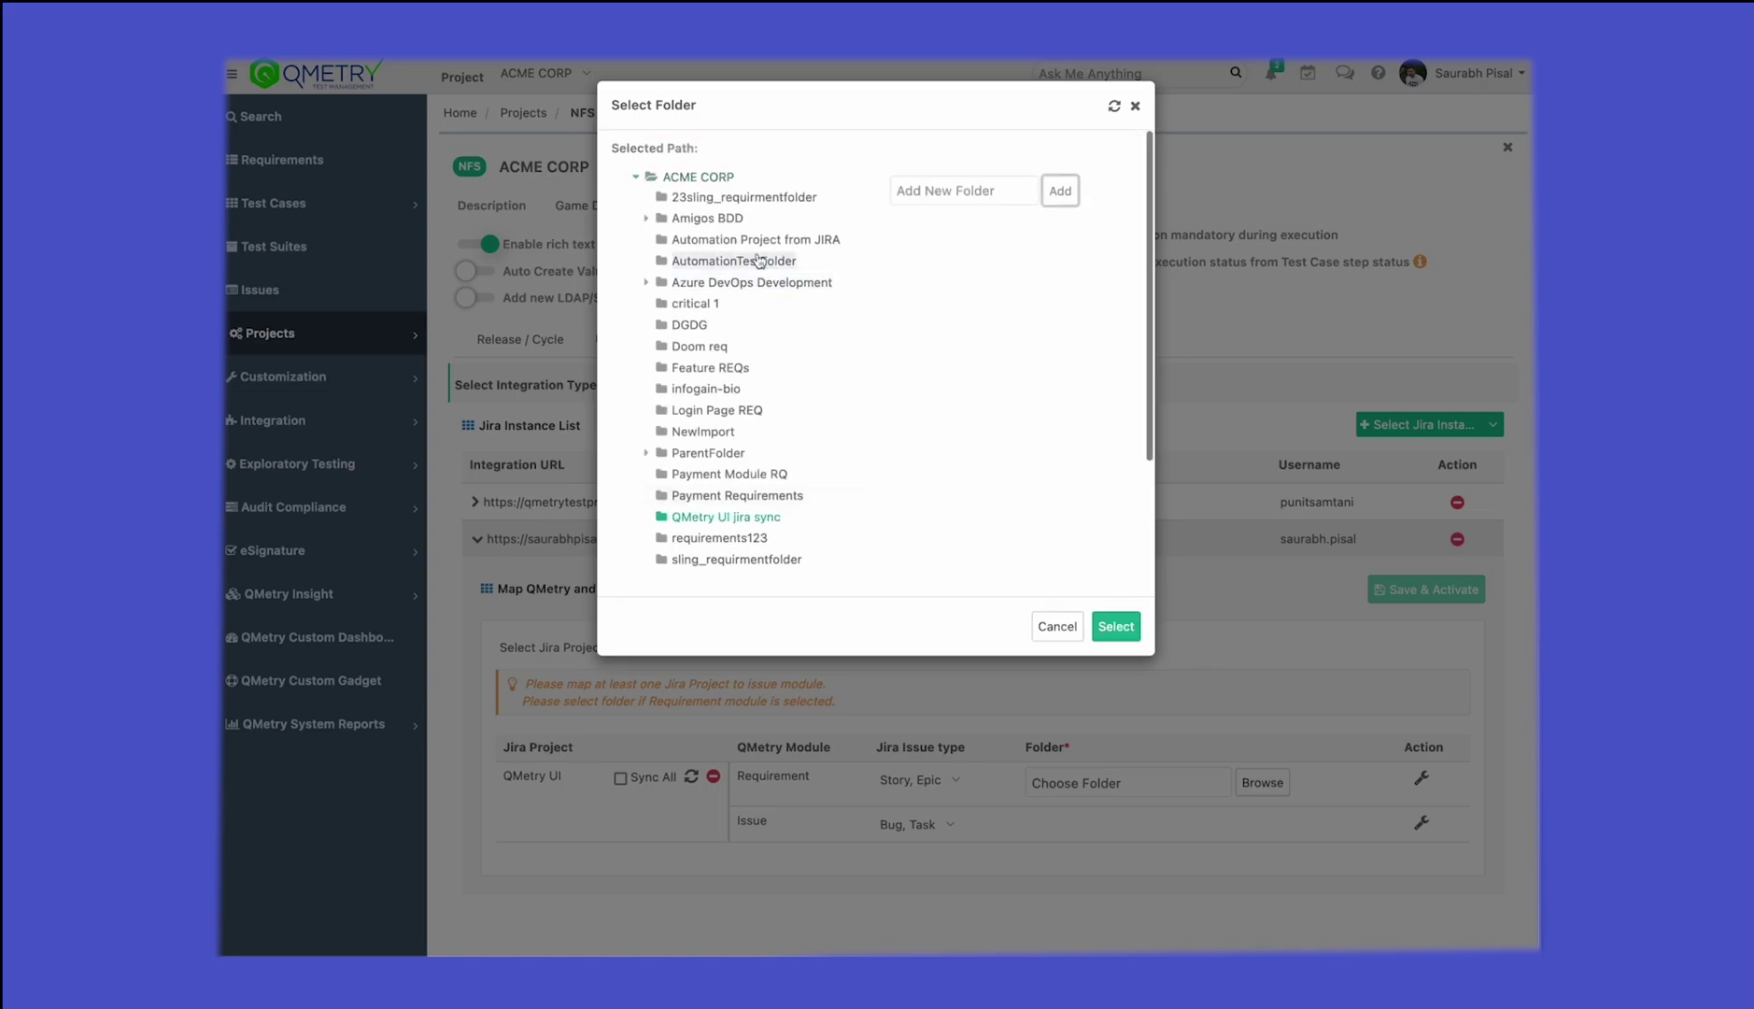
left_click(1116, 626)
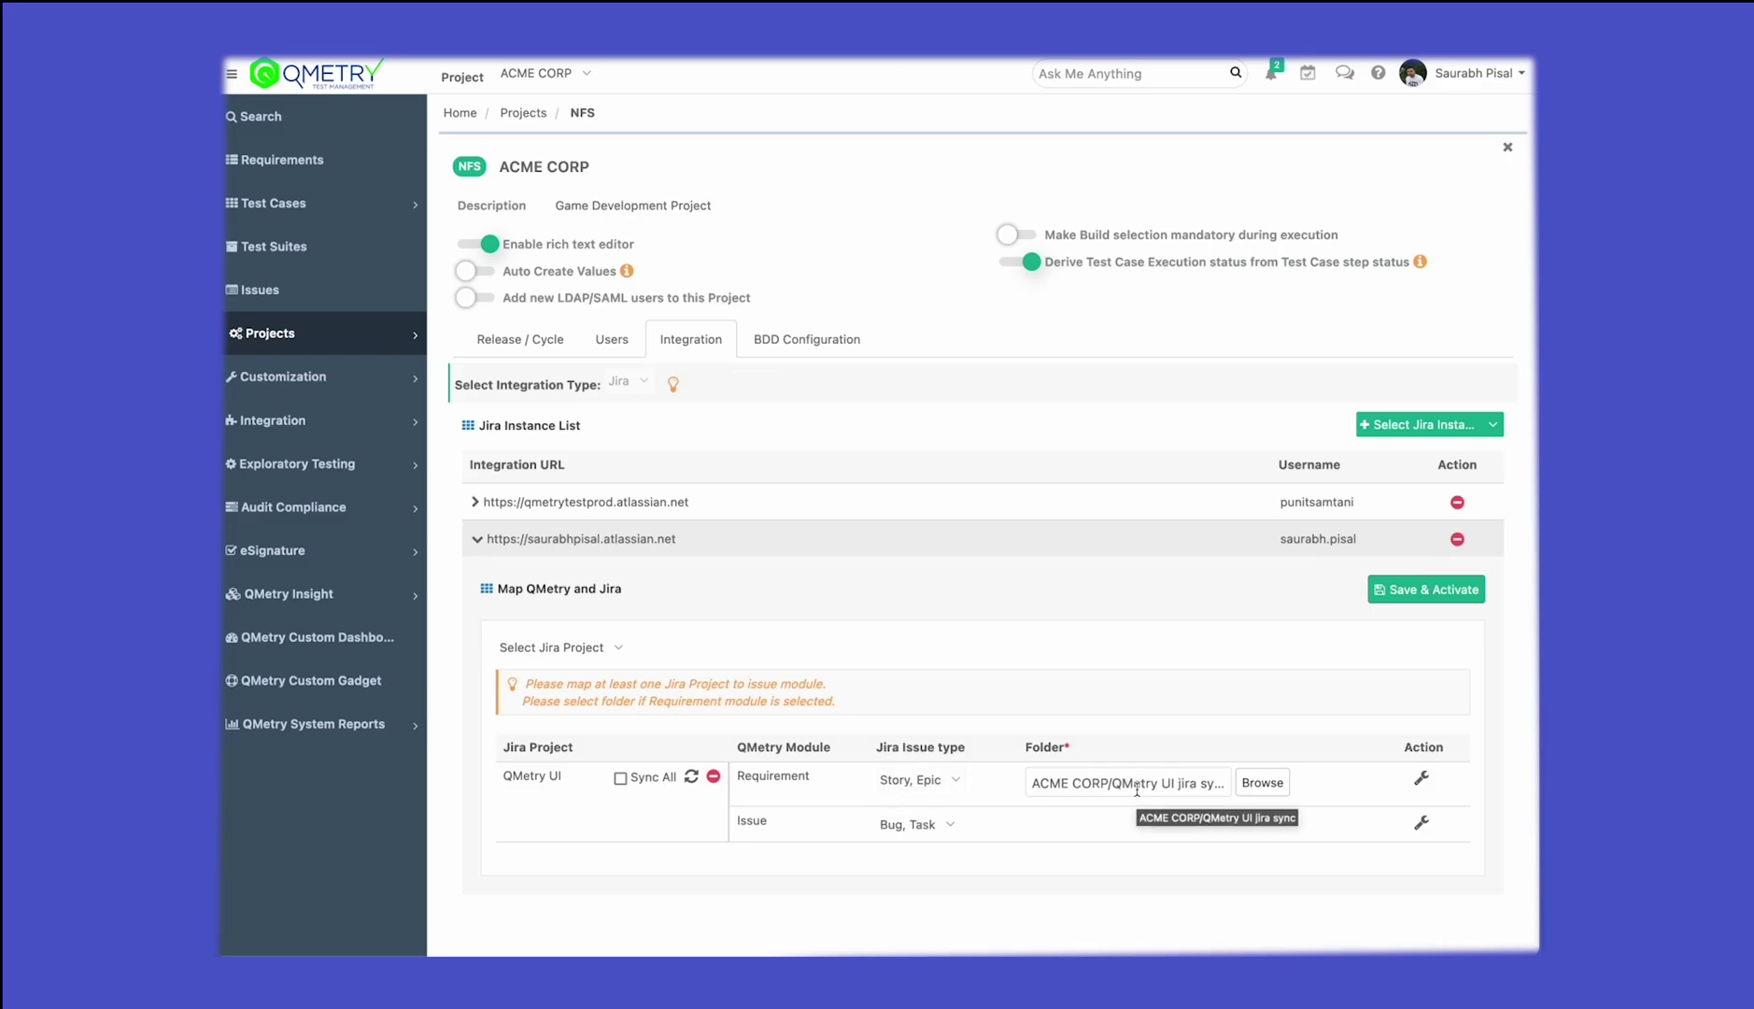
Sync all Jira fields for Story and Epic requirements, save, then Save & Activate the mapping
left_click(1423, 779)
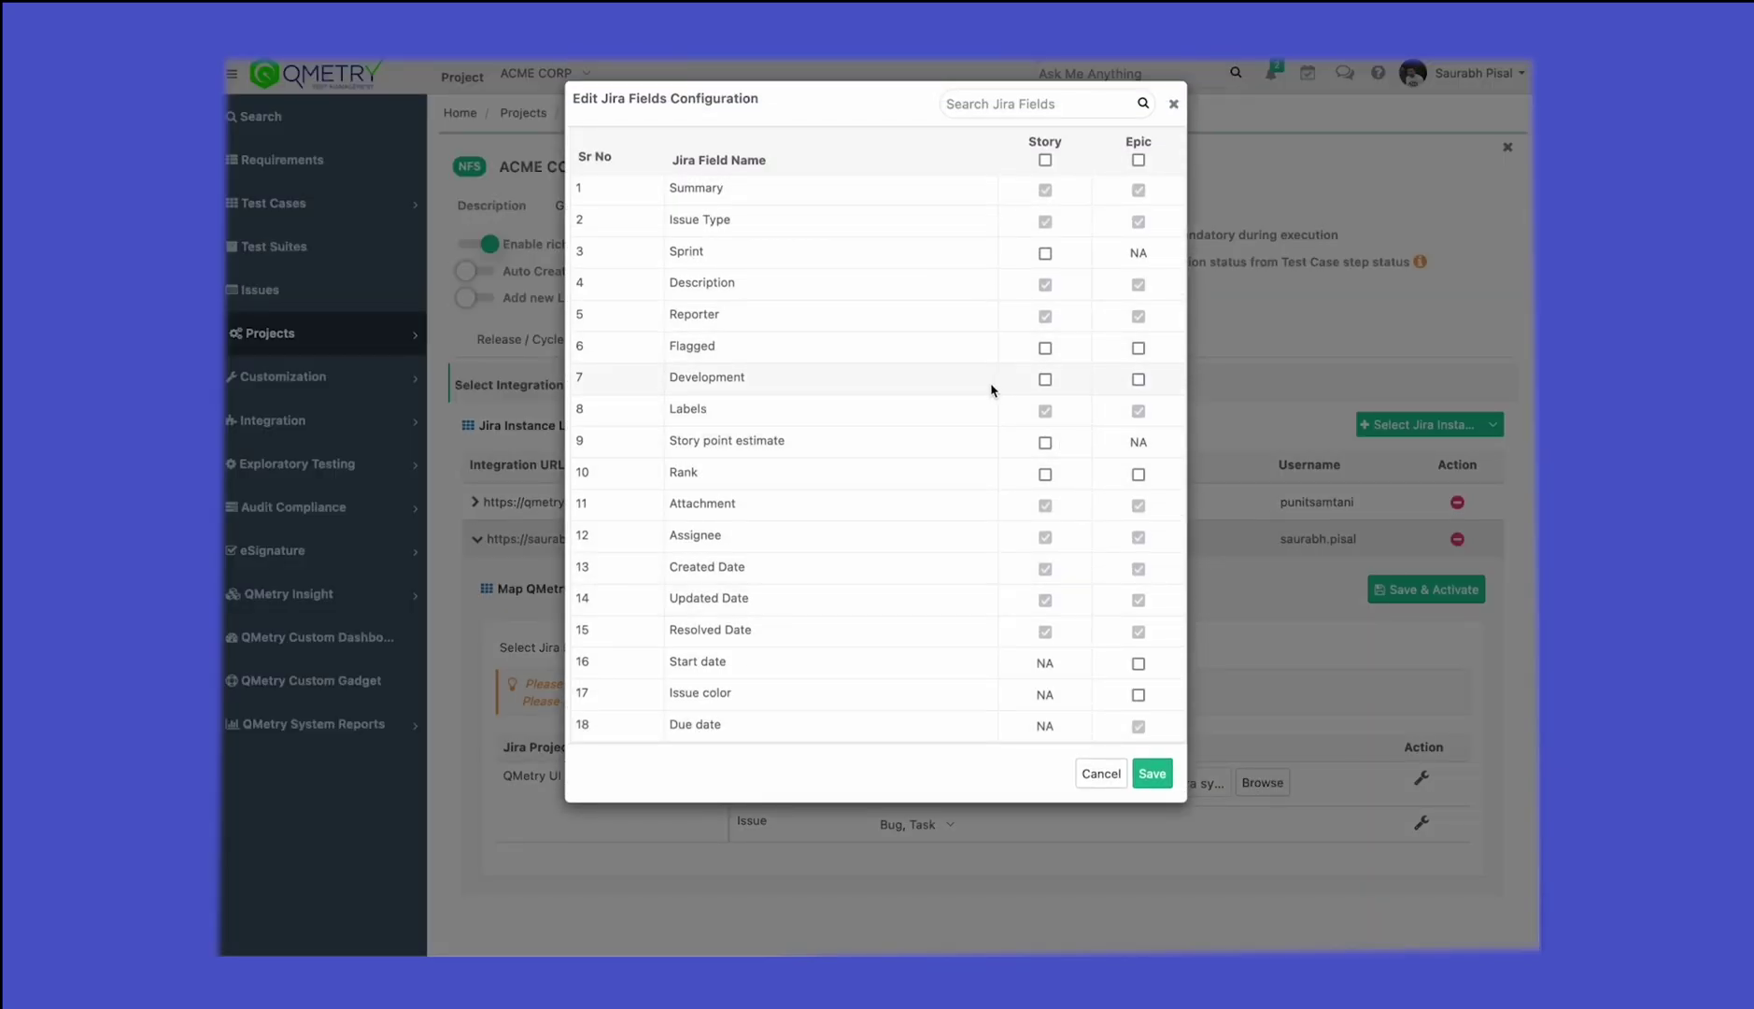
left_click(1046, 253)
left_click(1045, 160)
left_click(1138, 161)
left_click(1152, 774)
left_click(1426, 590)
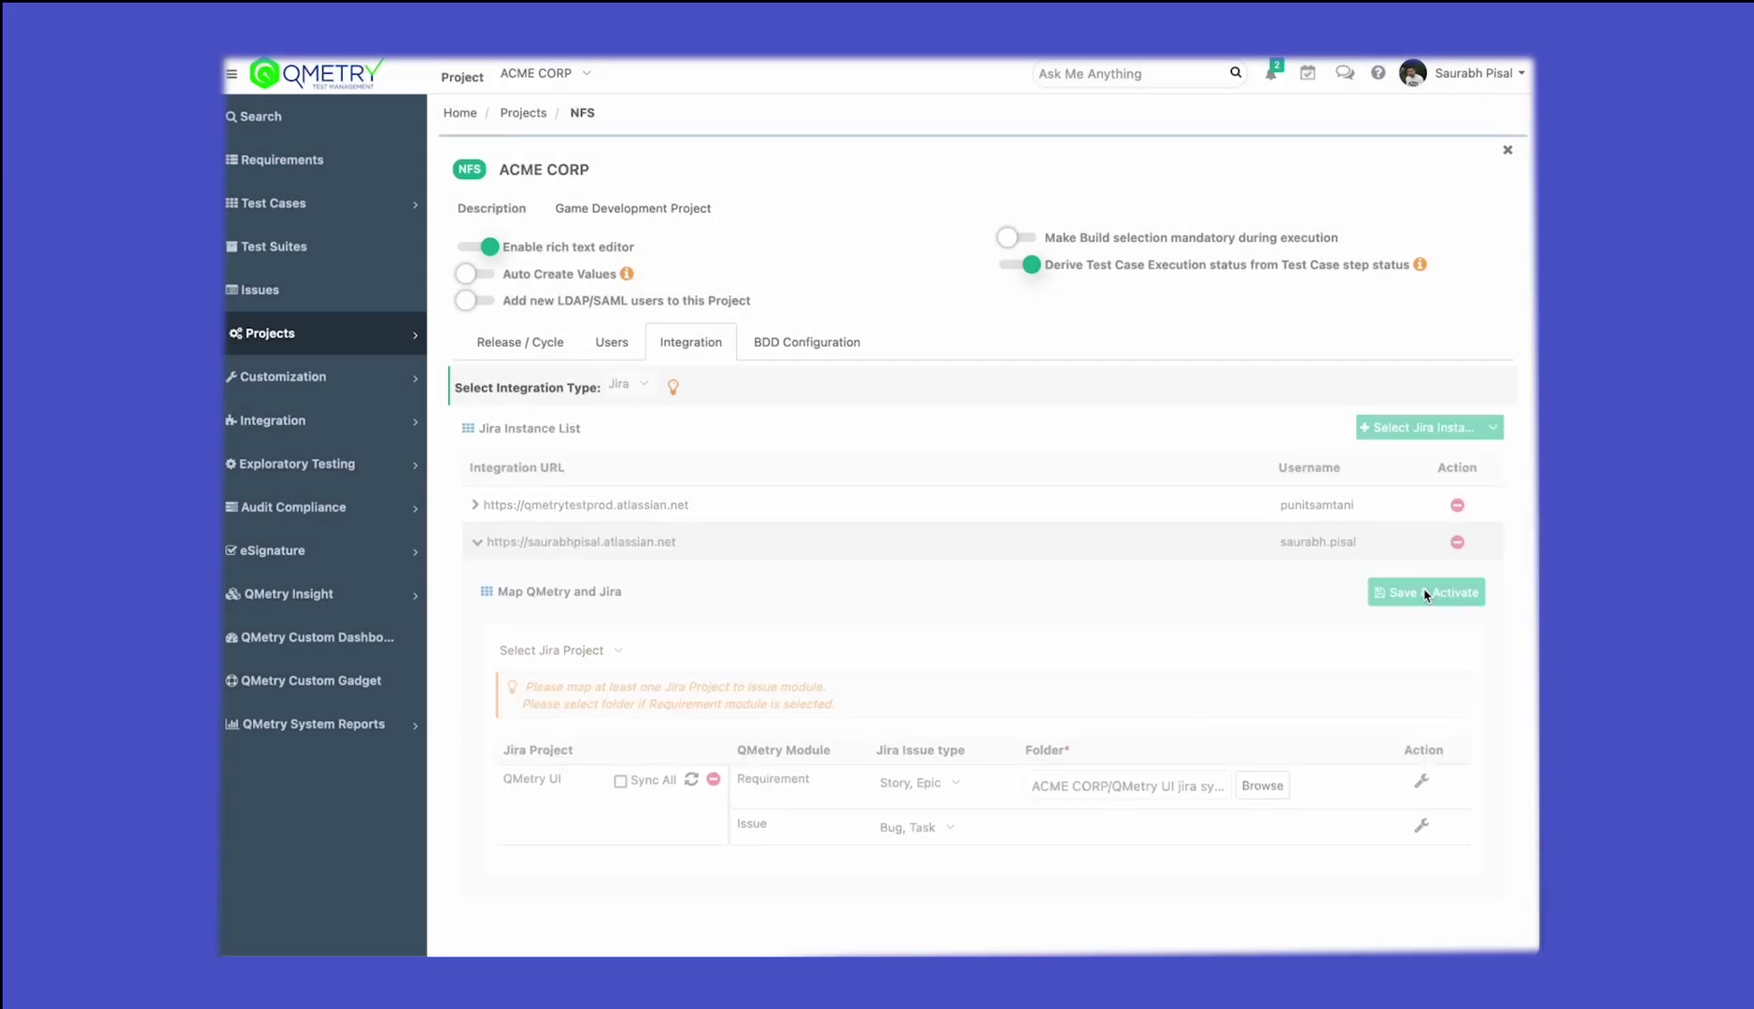